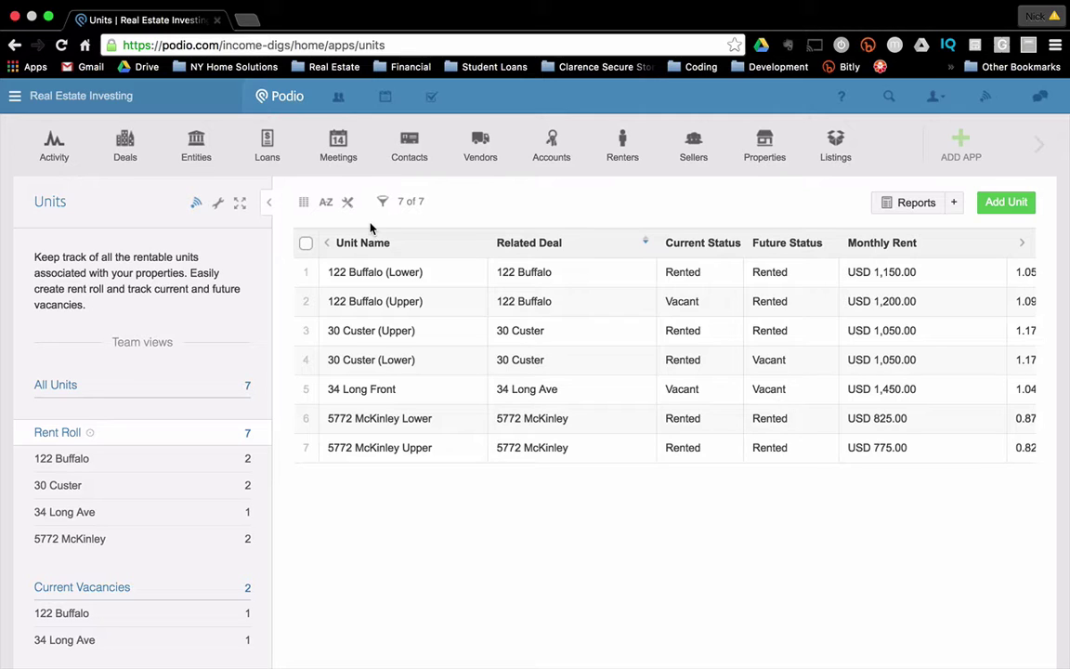
Step: Start modifying the Units template and drop a Category field below Related Deal
click(217, 203)
click(244, 248)
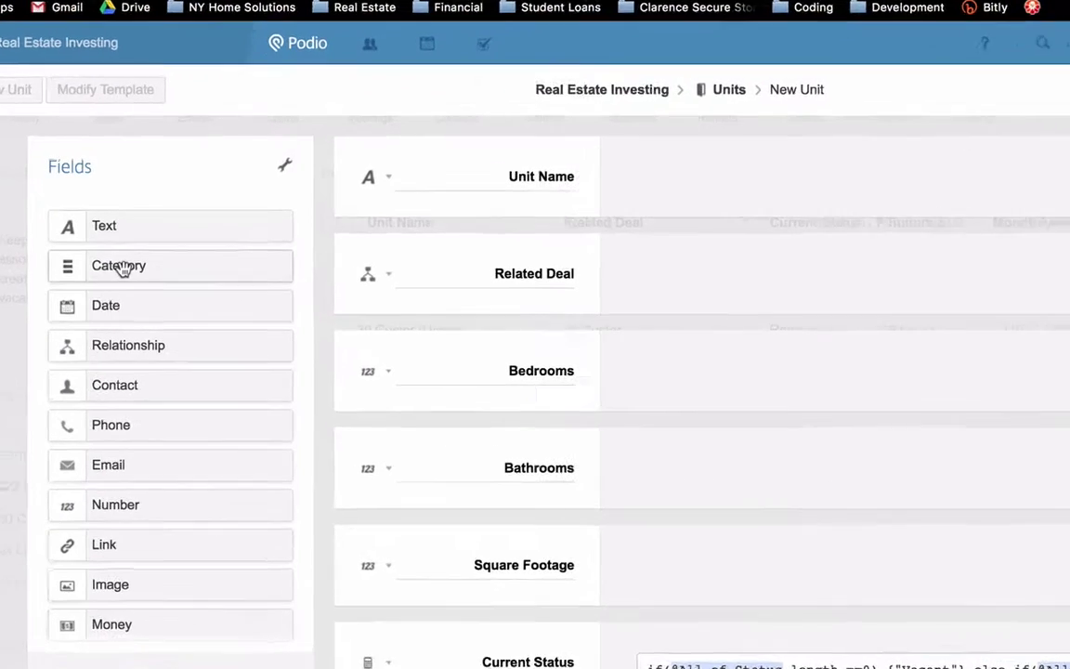
drag(121, 267, 490, 355)
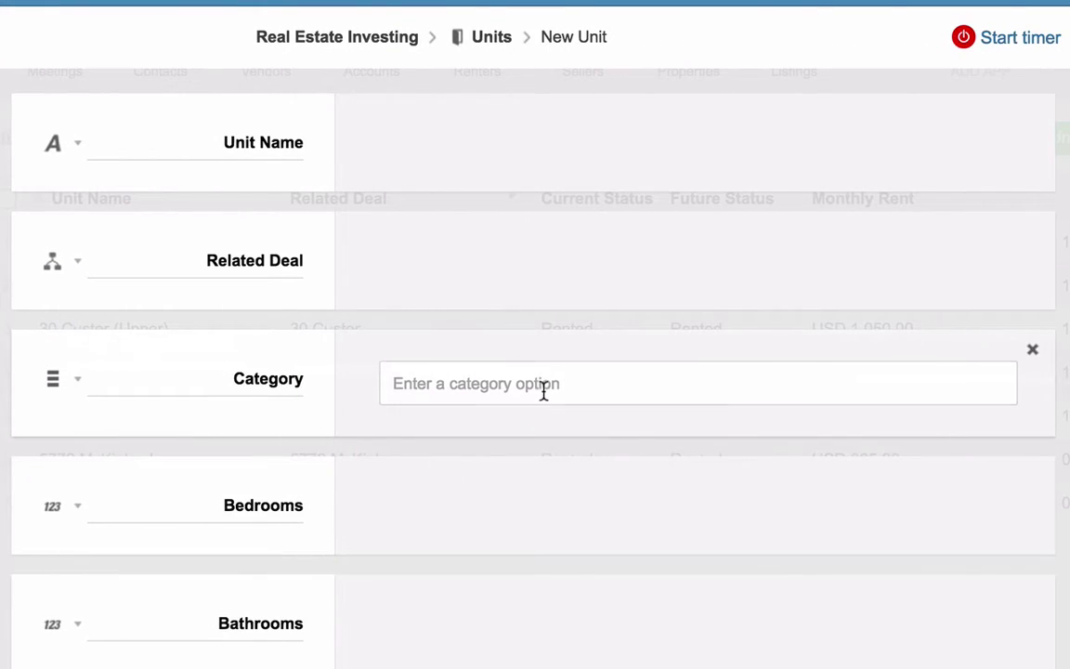
Step: Give the new Category field the options Rented and Vacant
click(544, 390)
text(Rented)
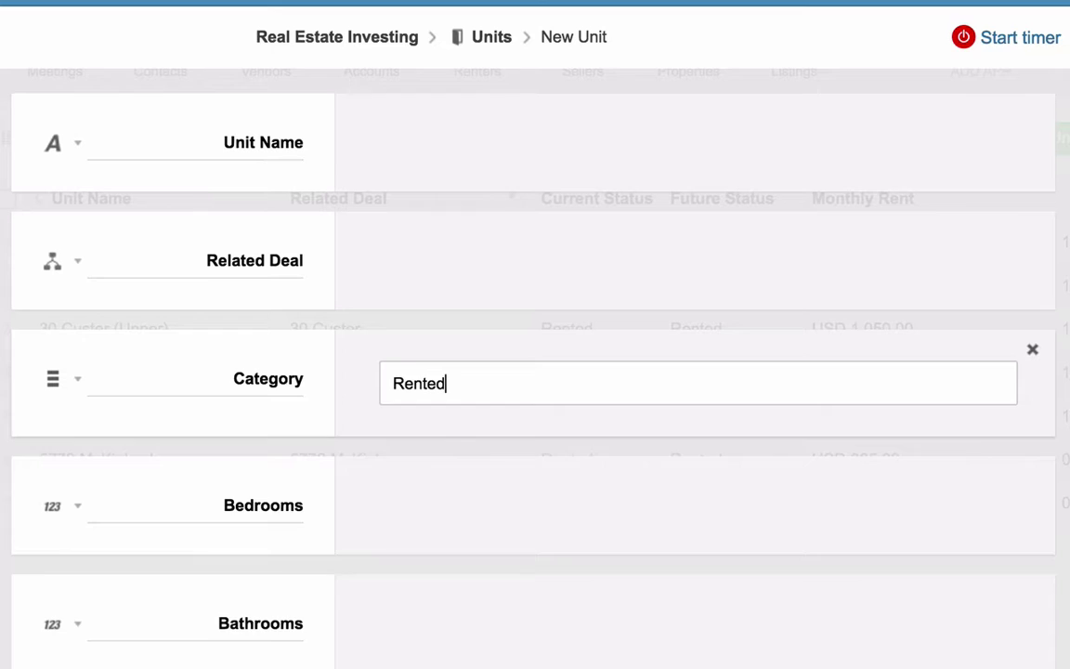
key(Return)
text(Vacna)
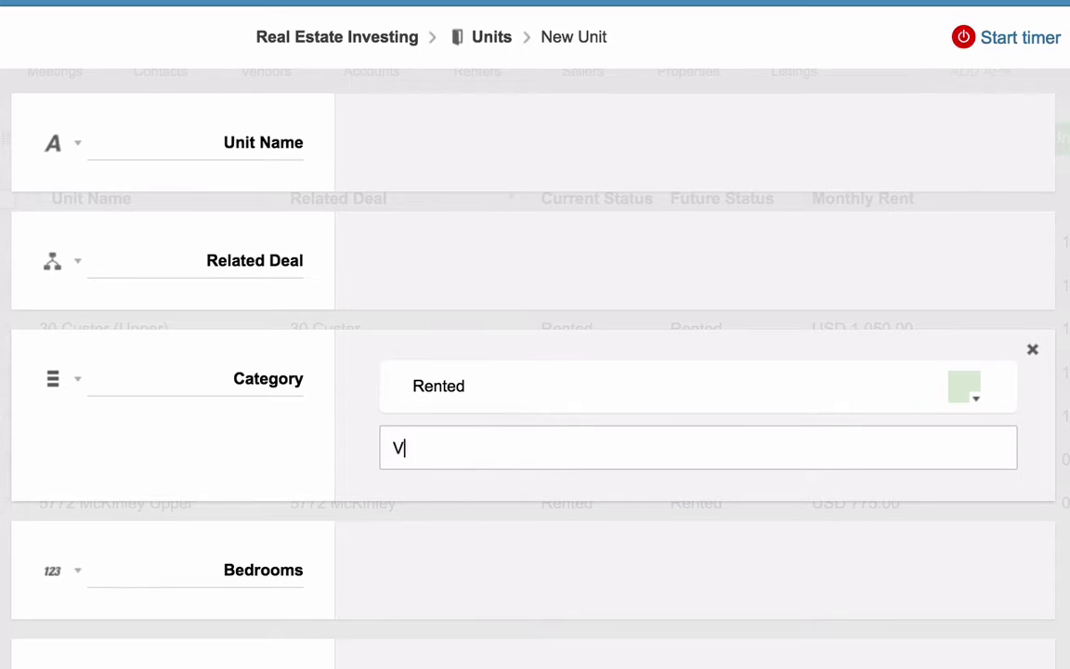
key(BackSpace)
key(BackSpace)
text(ant)
key(Return)
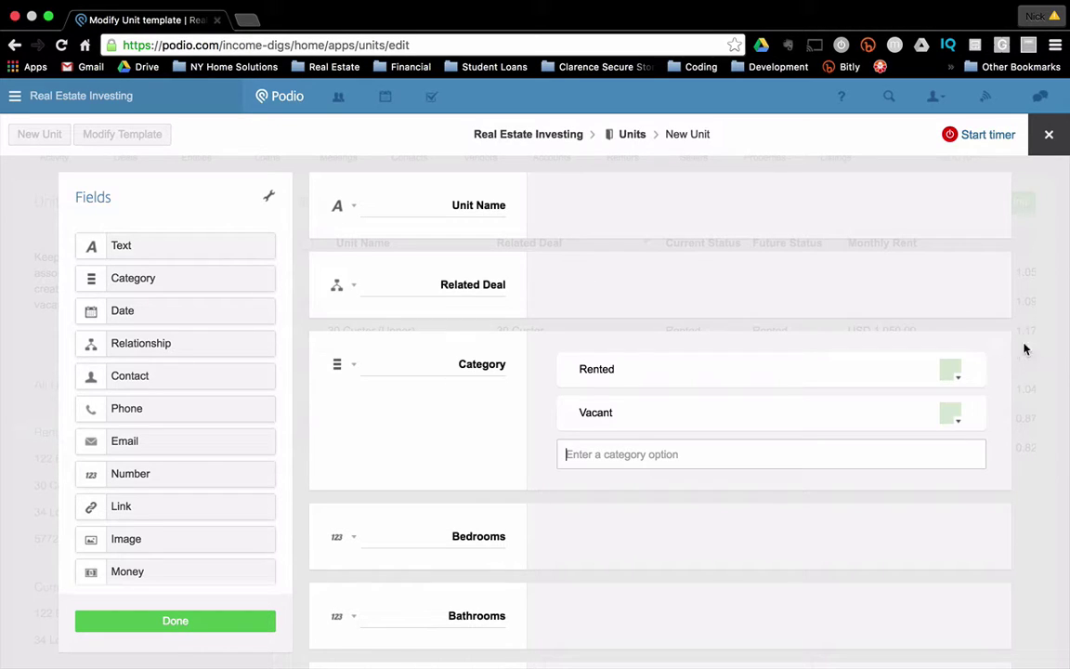
Step: Delete the trial Category field and bring the Current and Future Status calculations into view
click(997, 348)
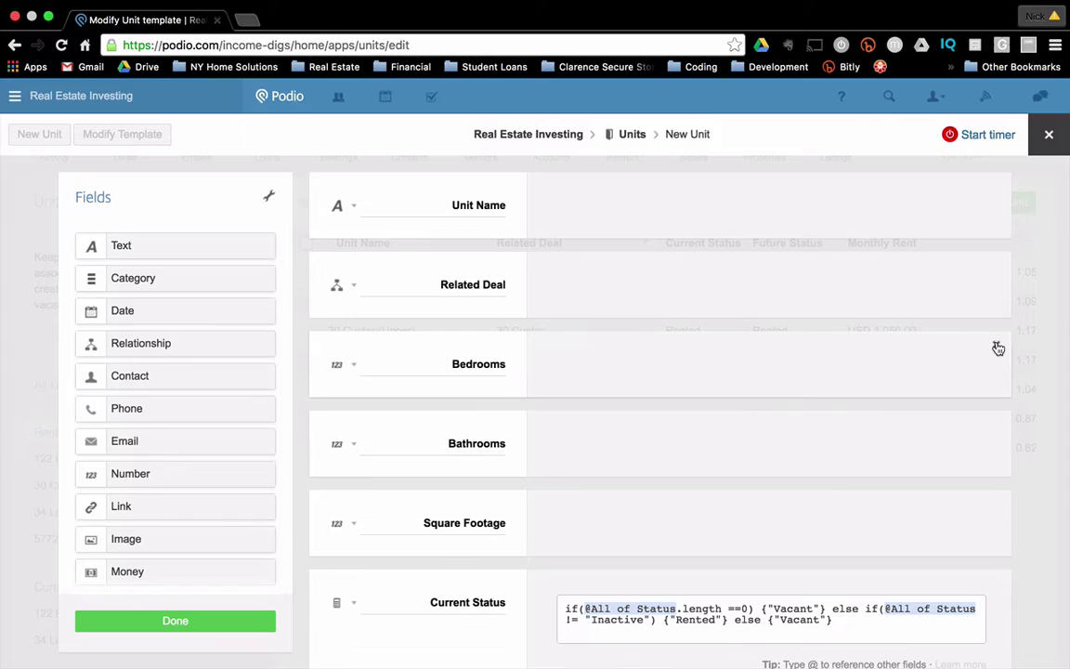
scroll(563, 450, down, 5)
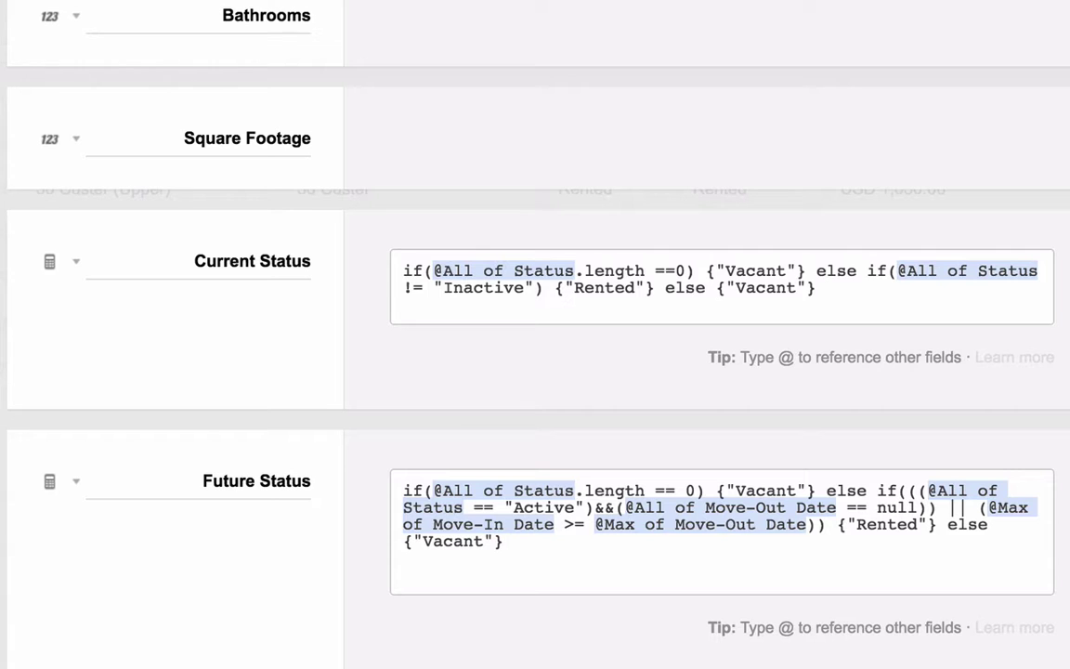
Step: Save the template, then open 122 Buffalo (Upper) and review its Vacant status and Related items
click(241, 620)
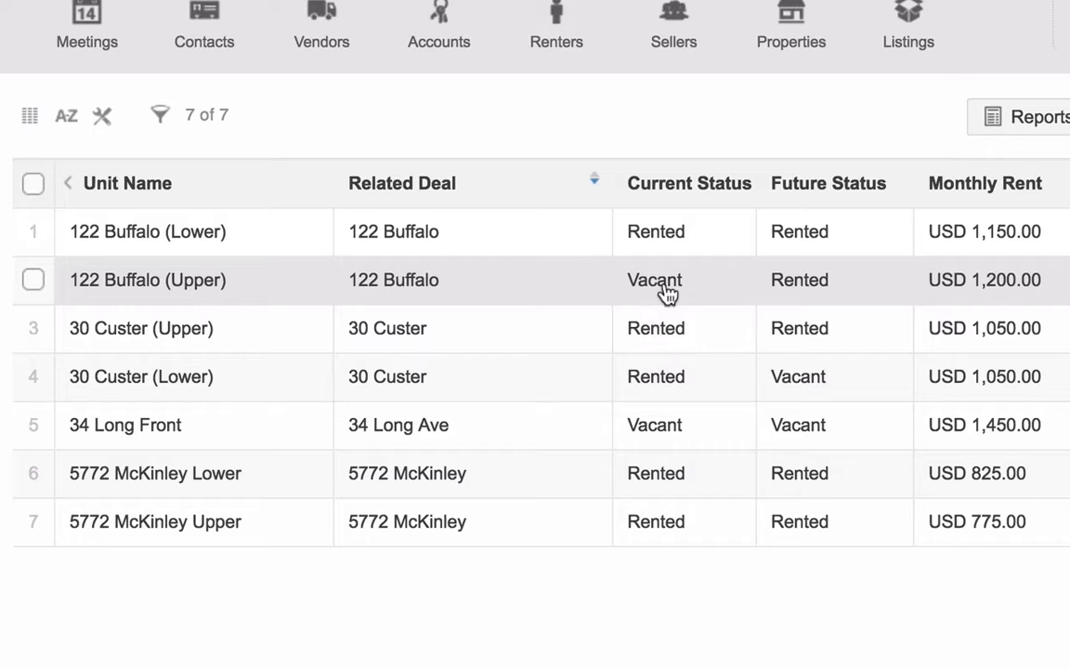
click(665, 294)
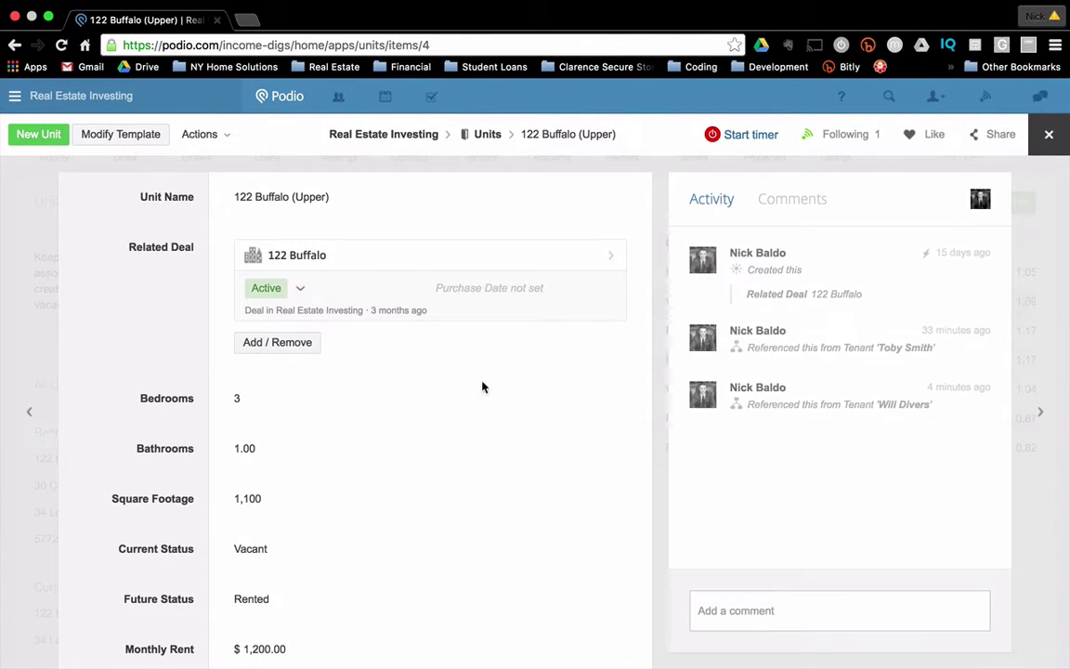
scroll(401, 475, down, 3)
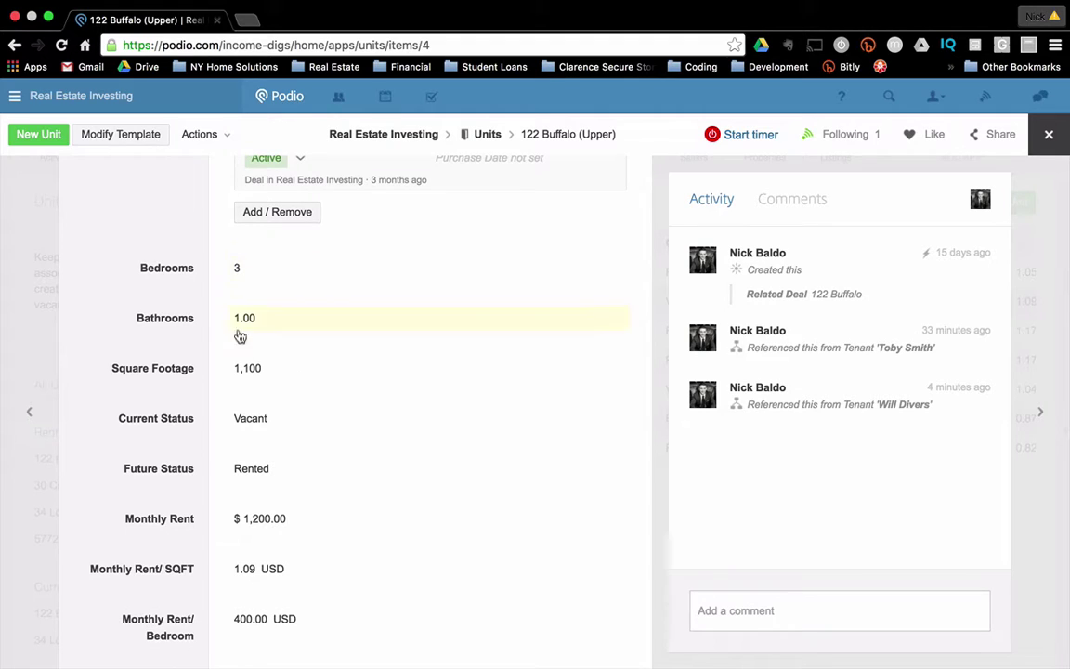
scroll(351, 432, down, 3)
scroll(351, 432, down, 10)
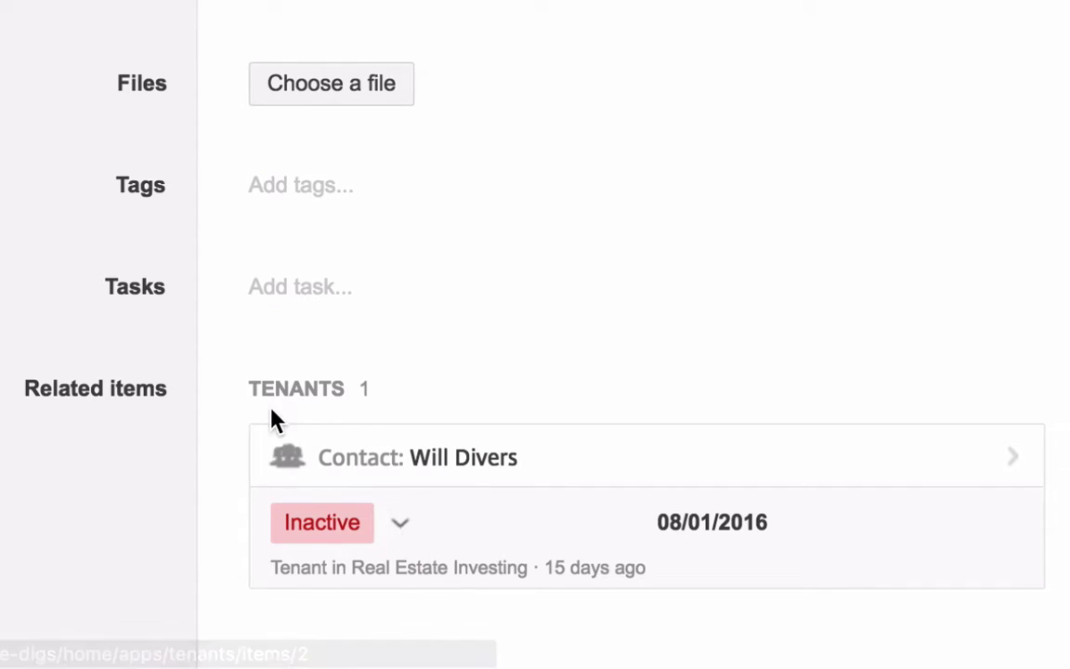
scroll(258, 425, down, 4)
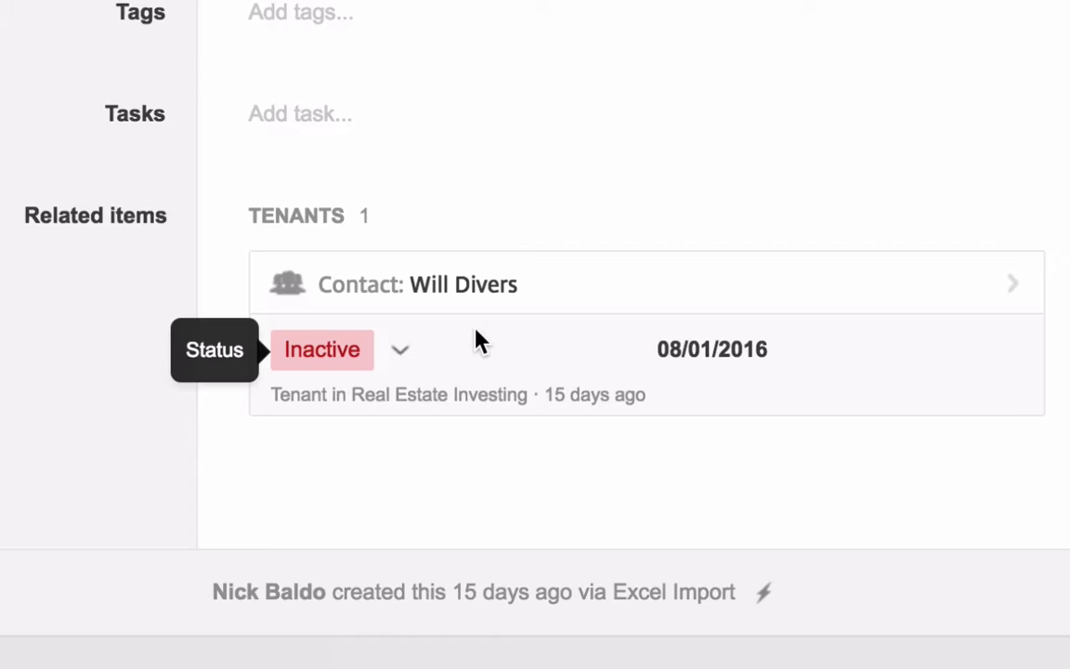
scroll(469, 286, up, 6)
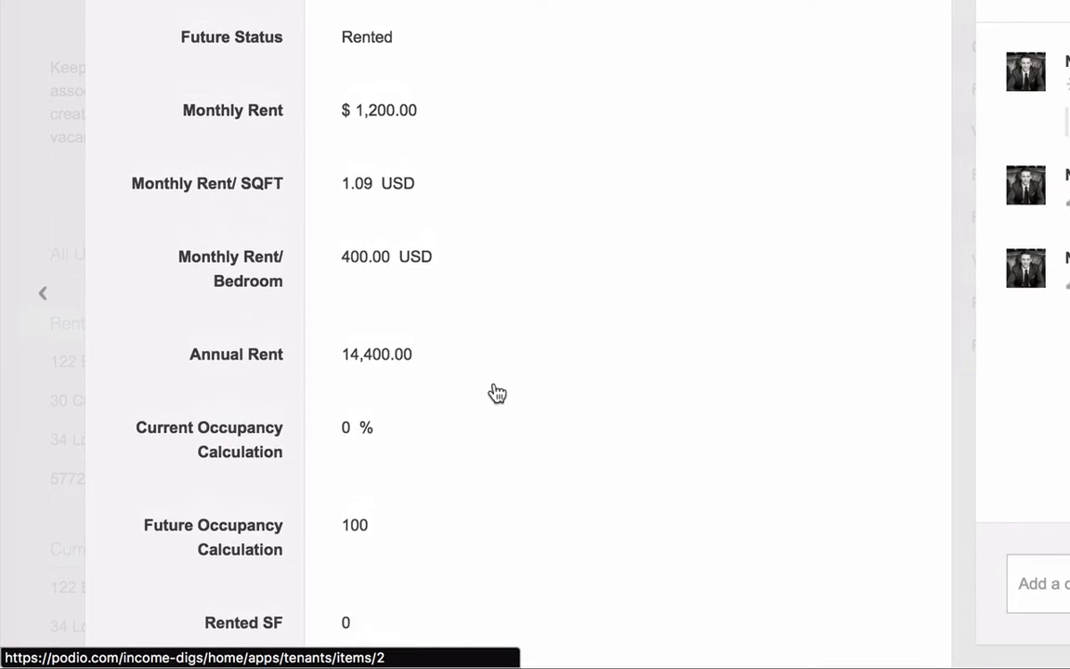
scroll(496, 392, up, 2)
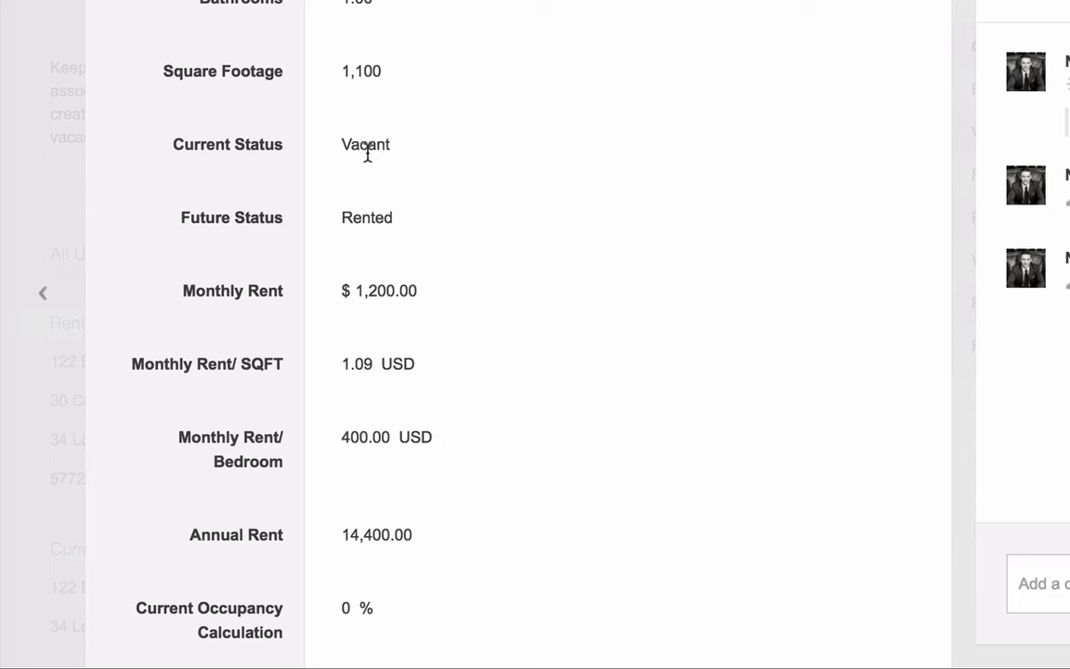
scroll(392, 139, down, 10)
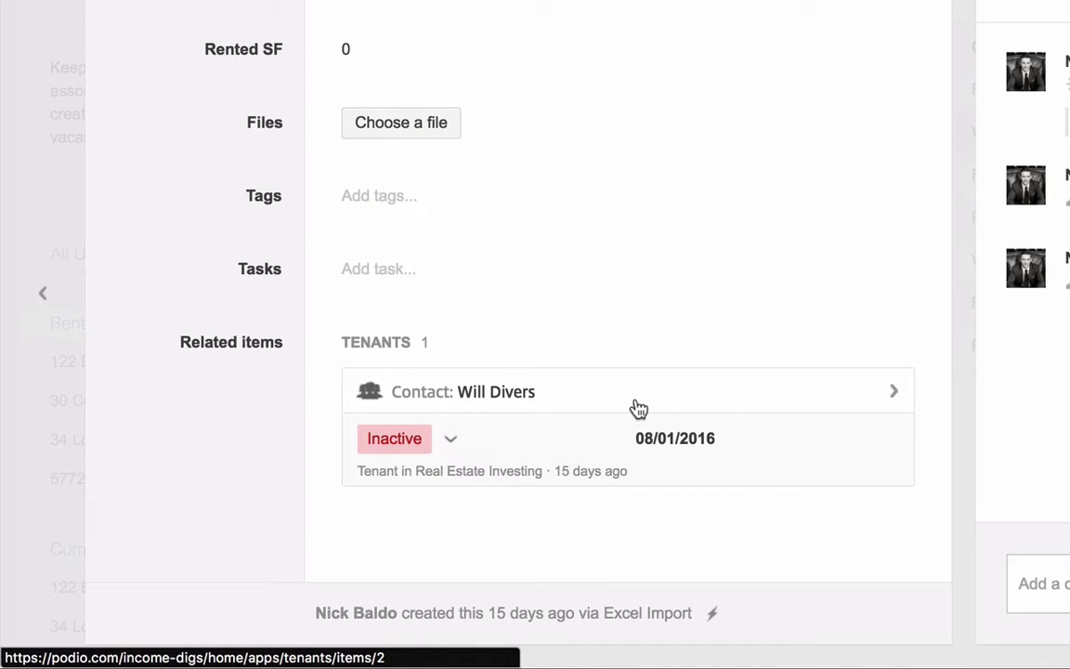
Step: Review the linked Inactive tenant's Status and Move-In Date, then return to the Units table
click(638, 409)
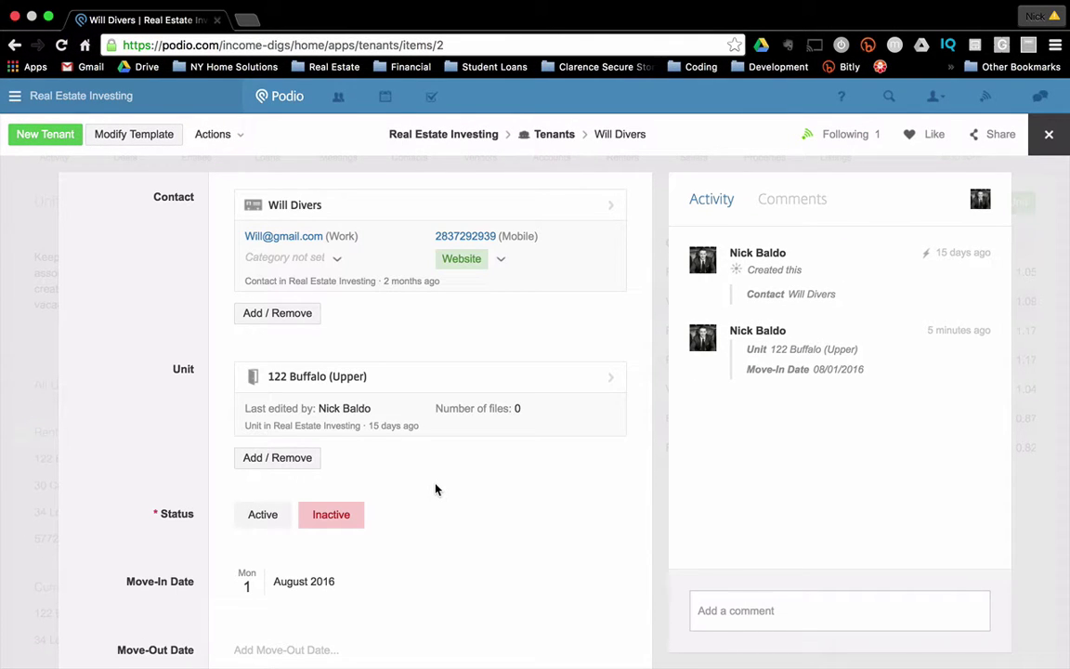
scroll(348, 512, down, 1)
scroll(351, 518, down, 3)
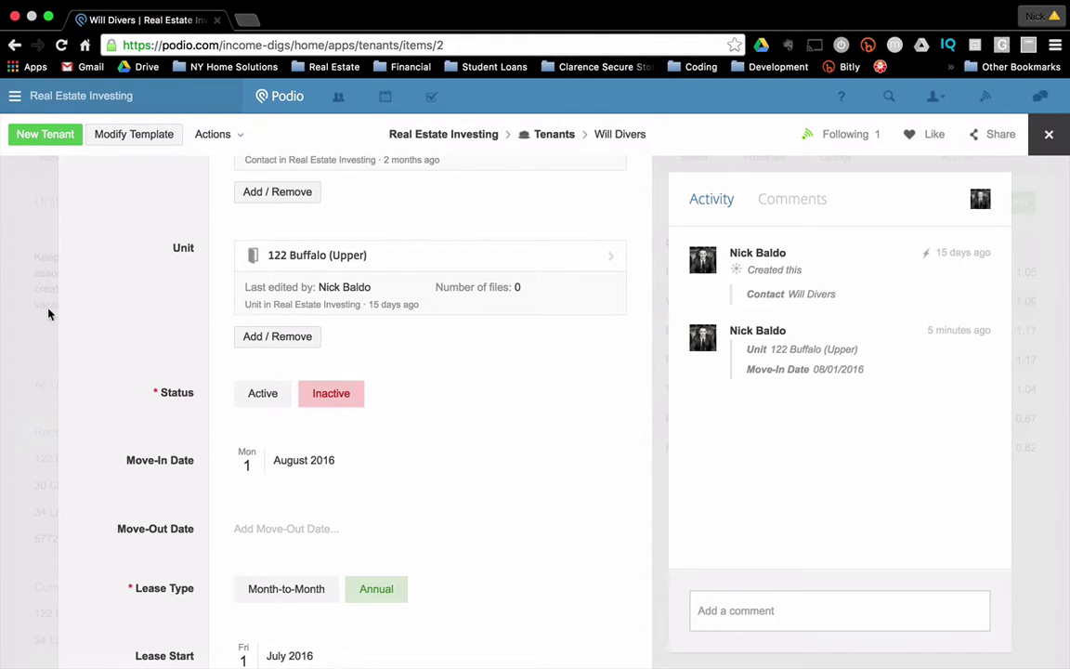
click(34, 405)
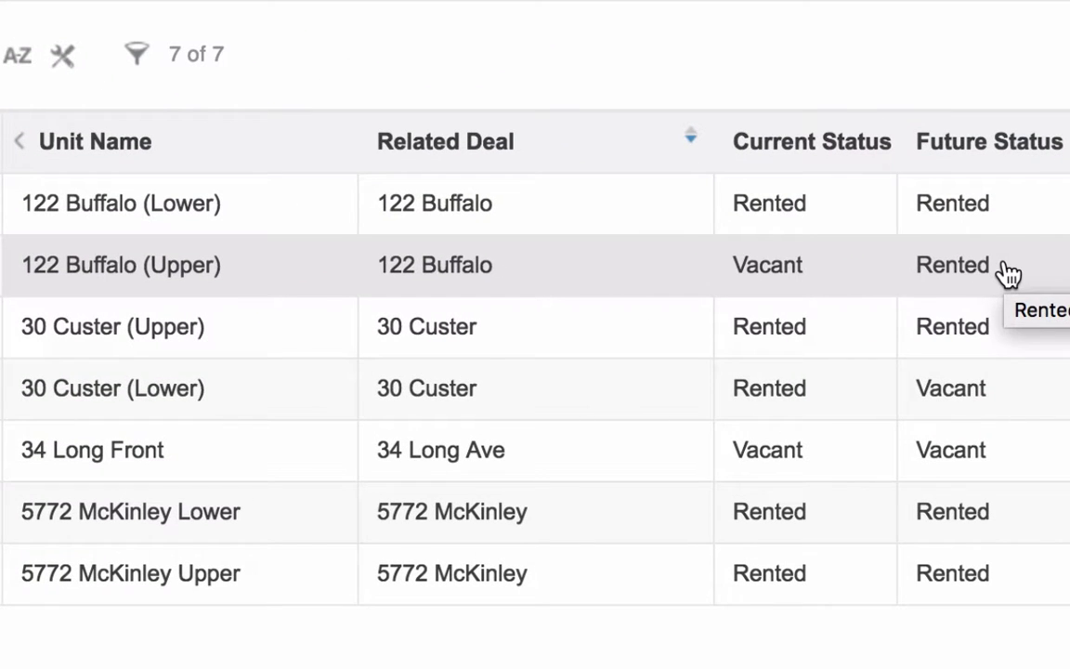
Step: Set the 122 Buffalo (Upper) tenant's Status to Active and confirm both statuses read Rented
click(792, 277)
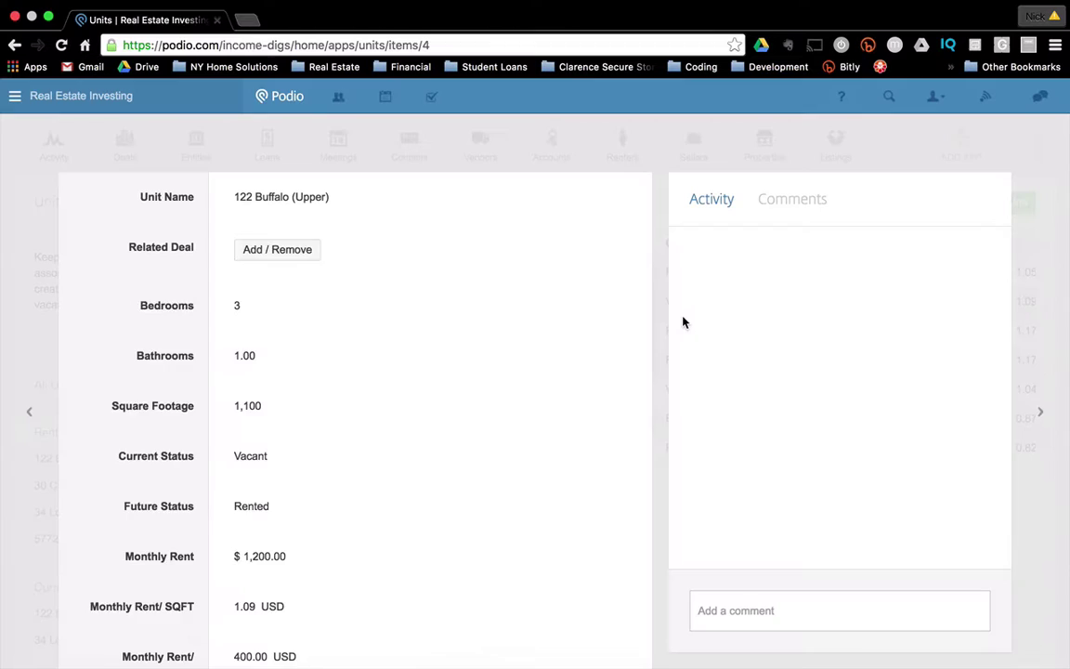
scroll(375, 513, down, 5)
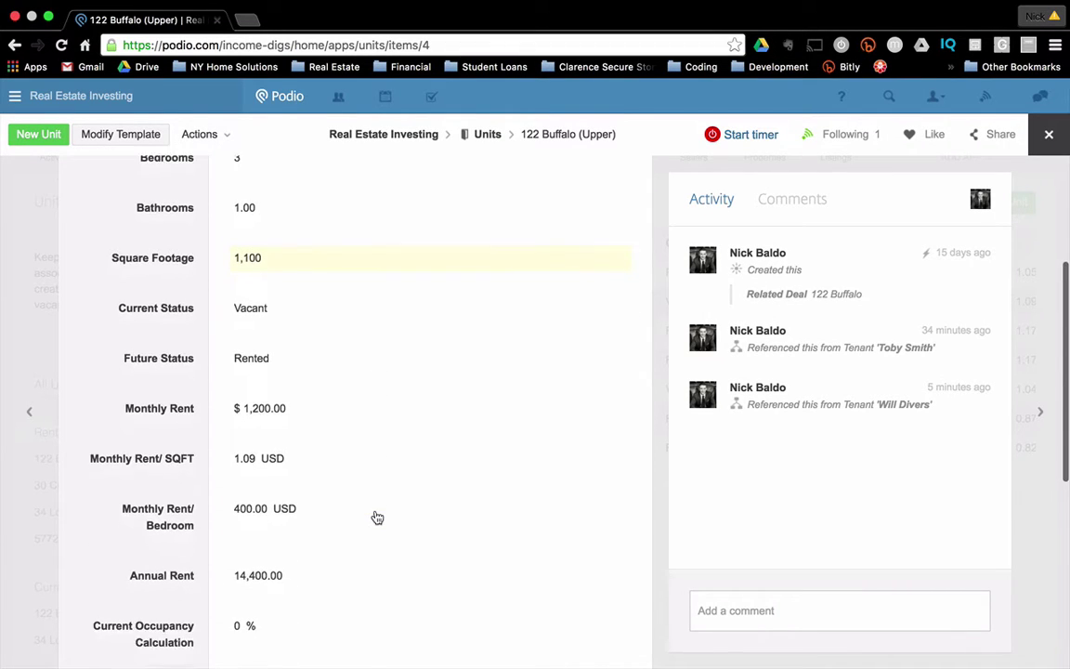
scroll(376, 517, down, 8)
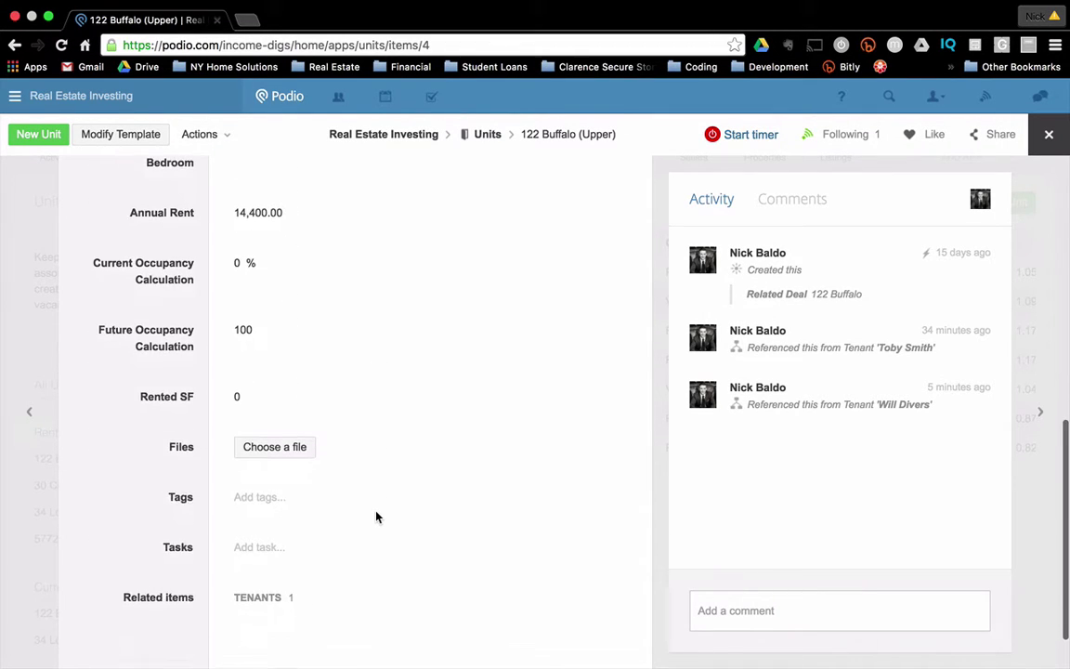
scroll(375, 513, down, 3)
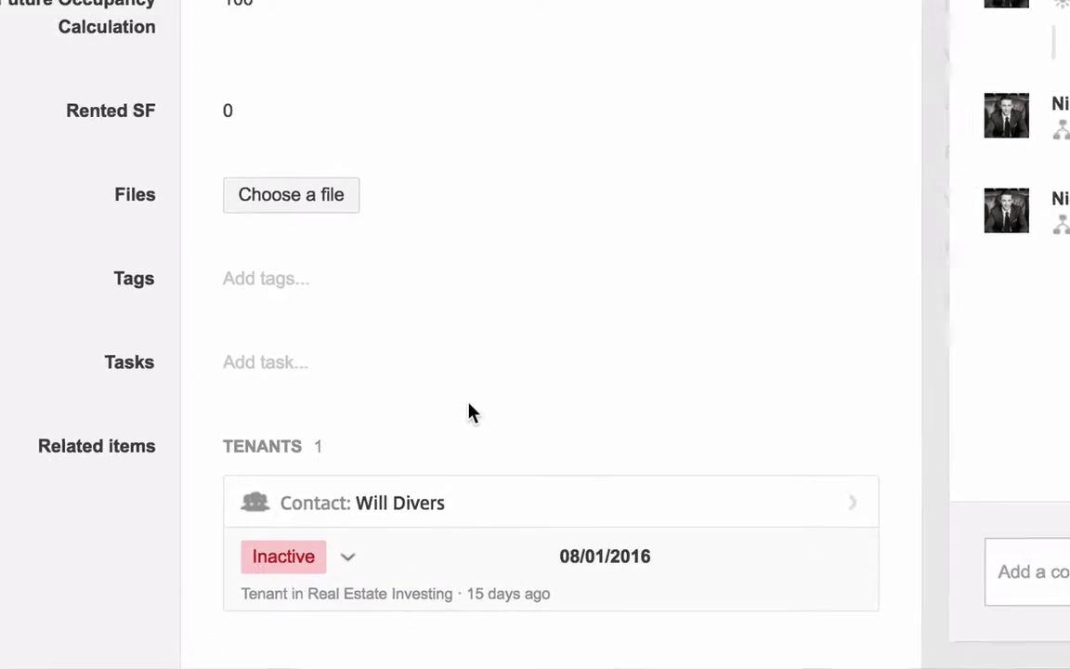
scroll(390, 422, down, 3)
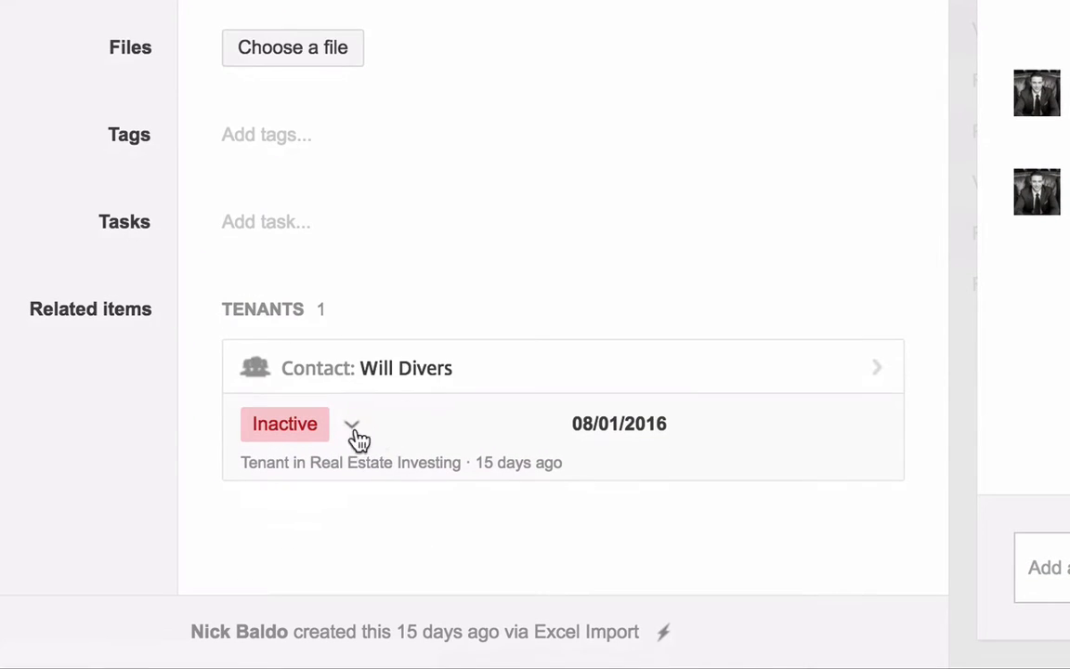
click(353, 429)
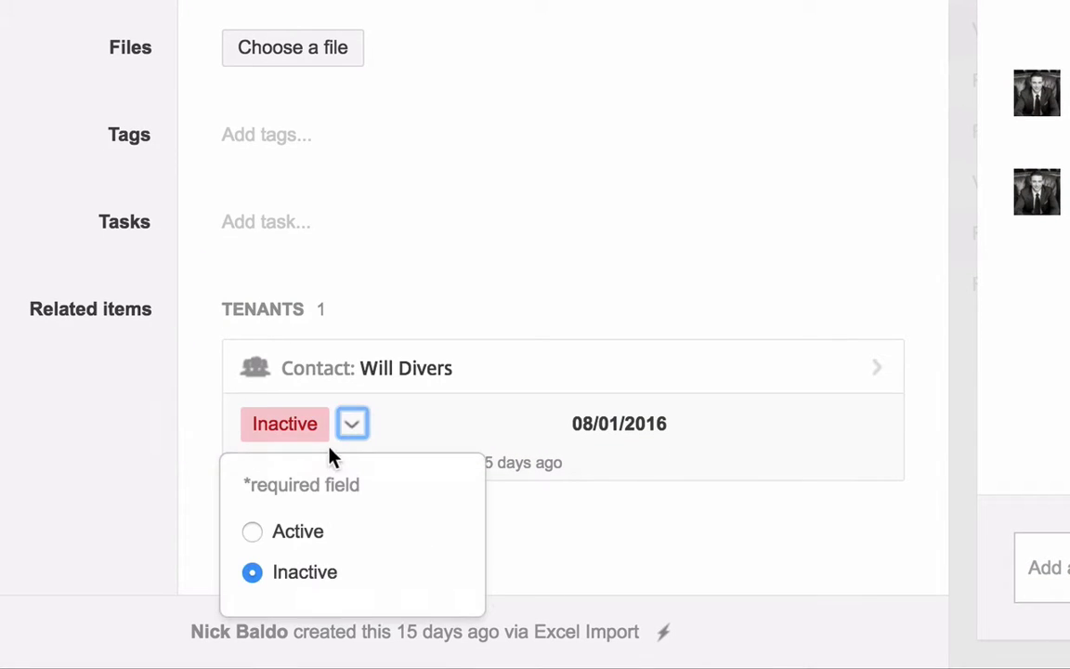
click(250, 535)
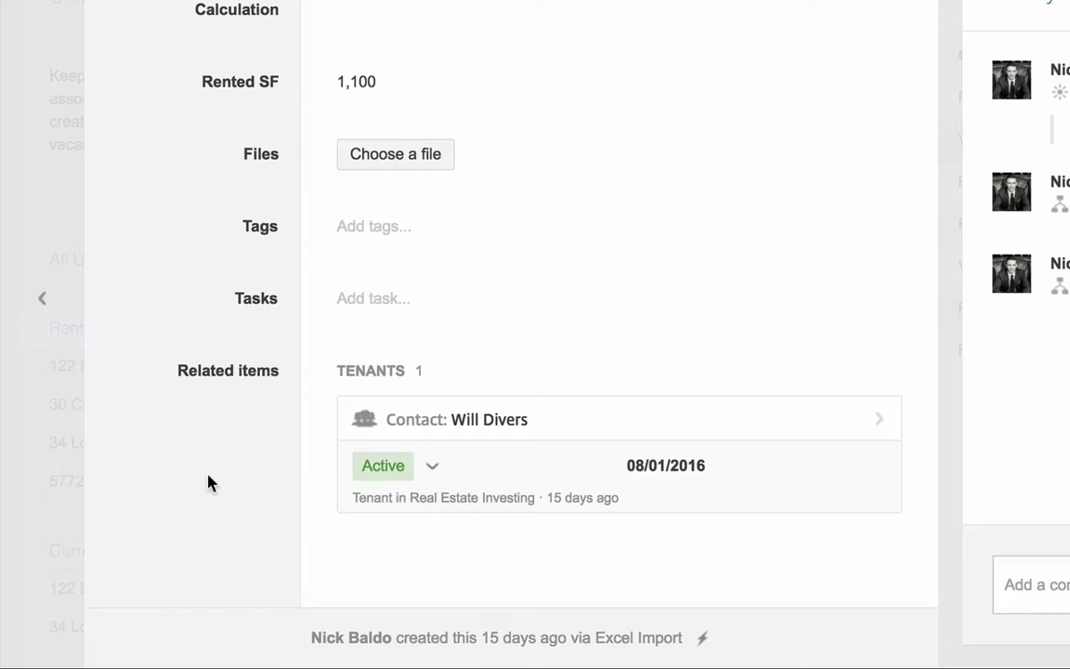
scroll(208, 482, up, 6)
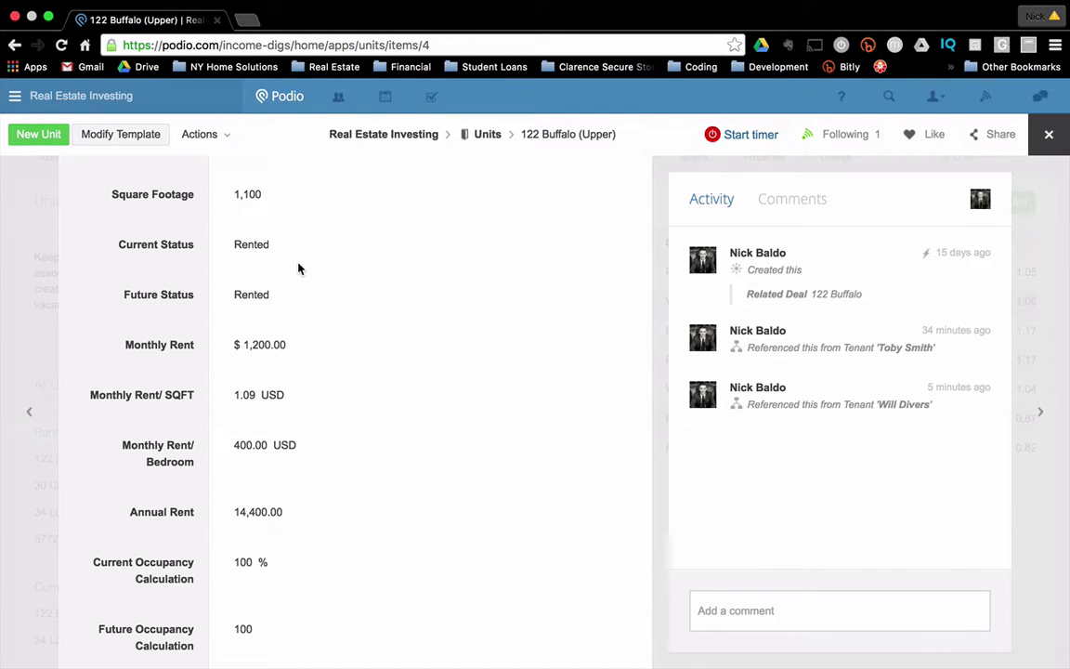
click(9, 267)
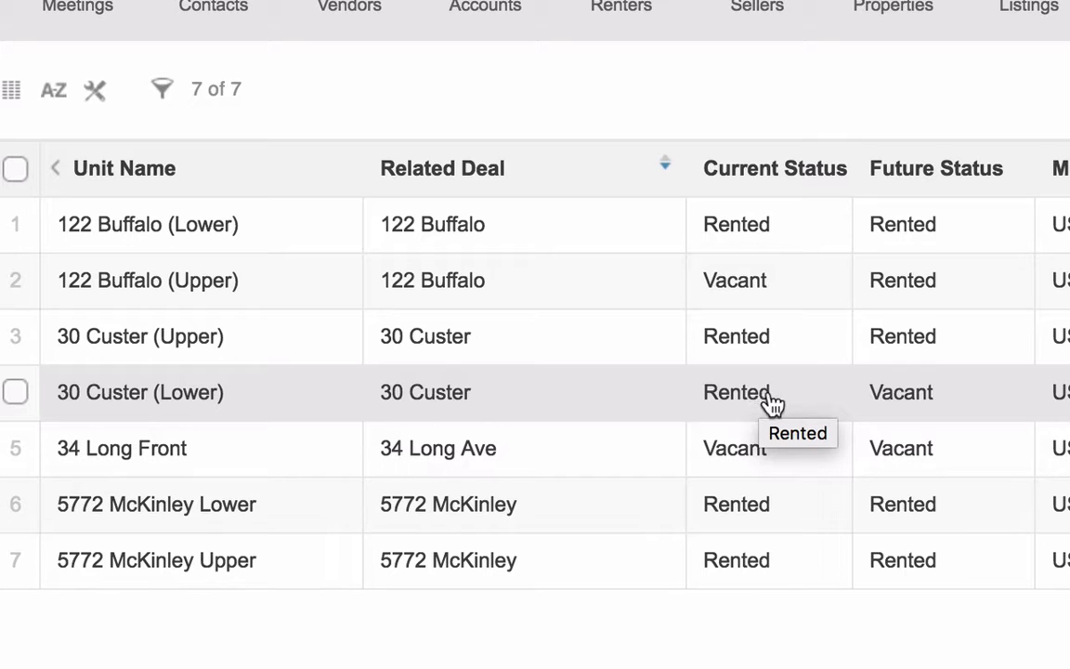
click(778, 401)
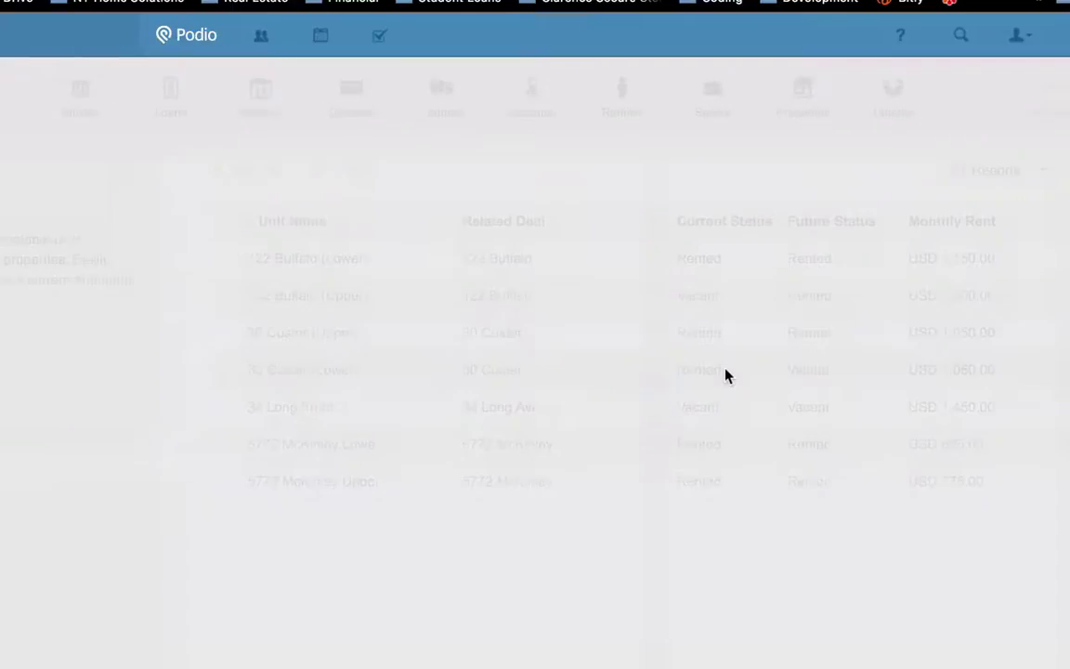
scroll(537, 370, down, 8)
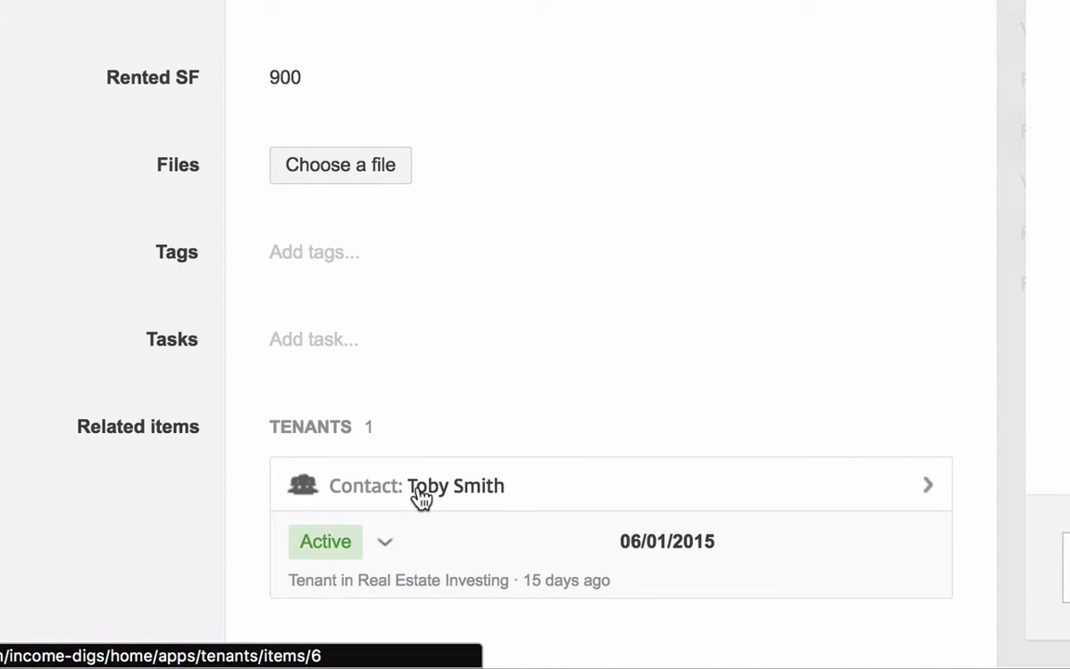
click(420, 490)
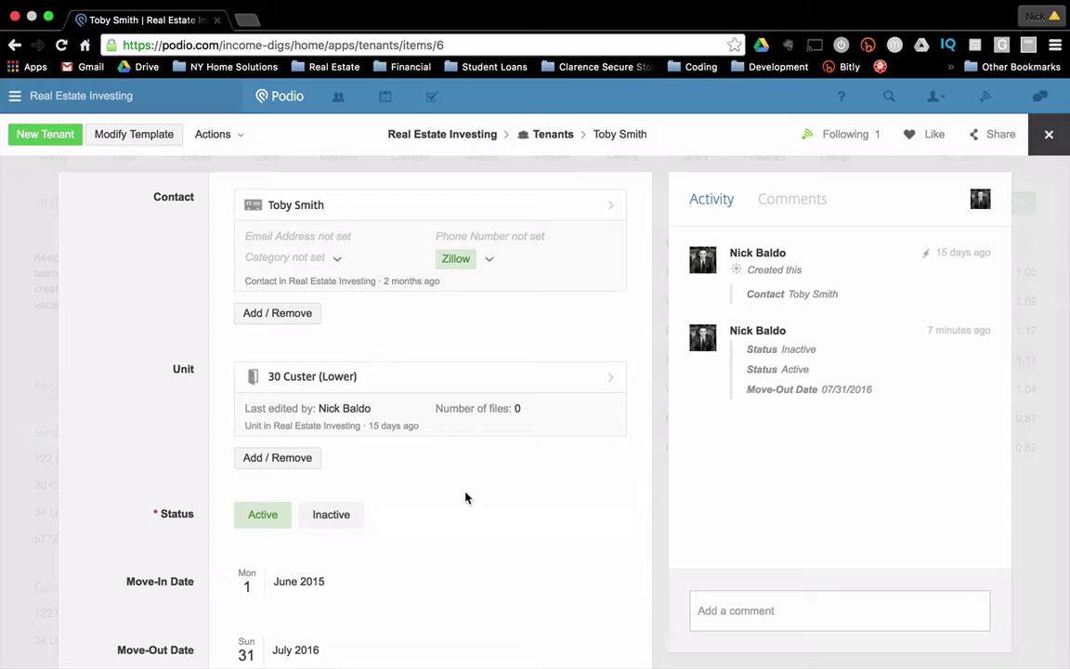
scroll(466, 498, down, 3)
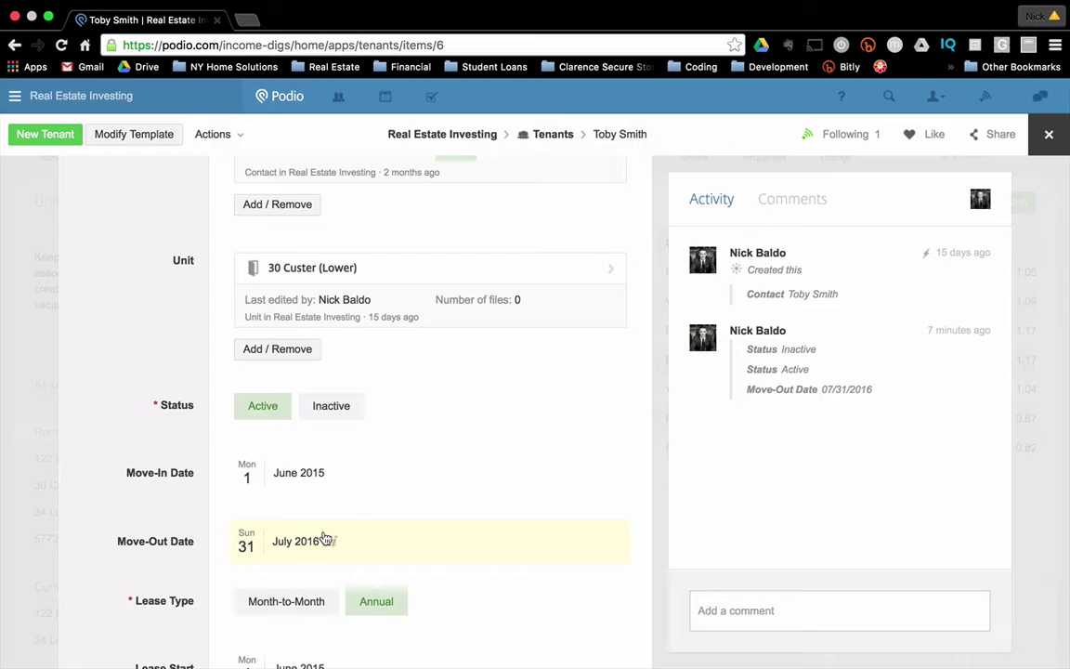
click(27, 379)
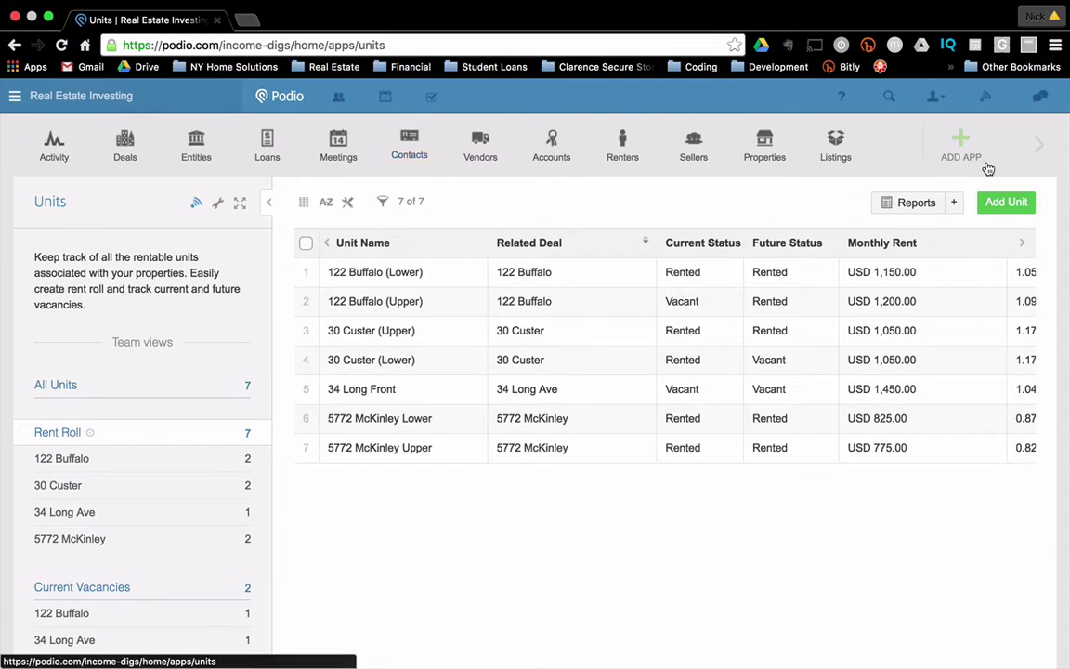
click(1040, 147)
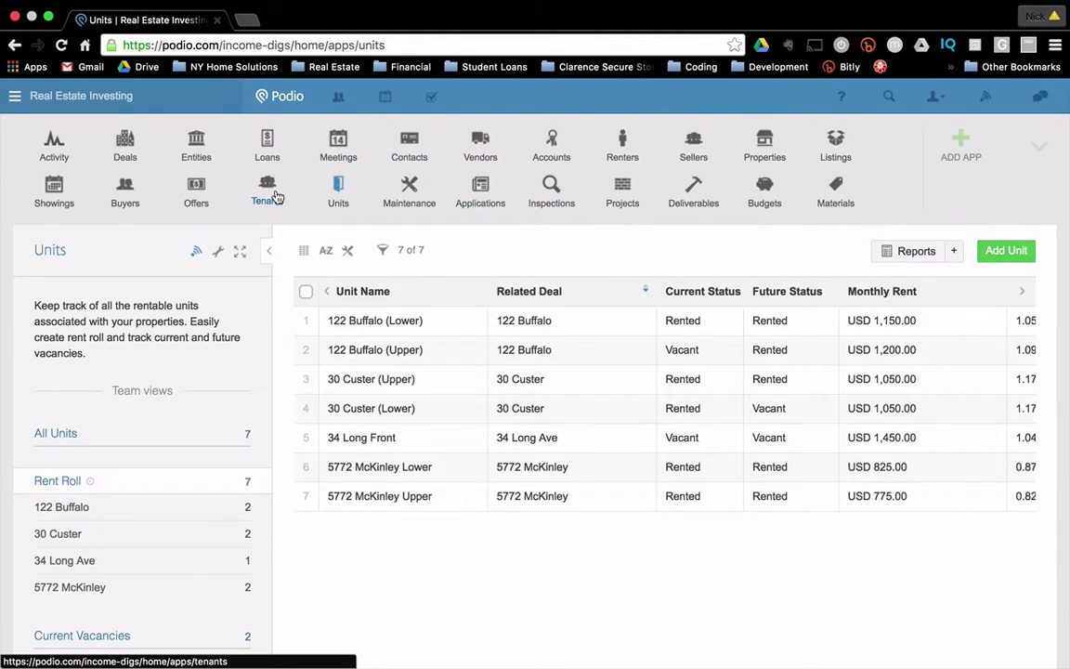
click(269, 195)
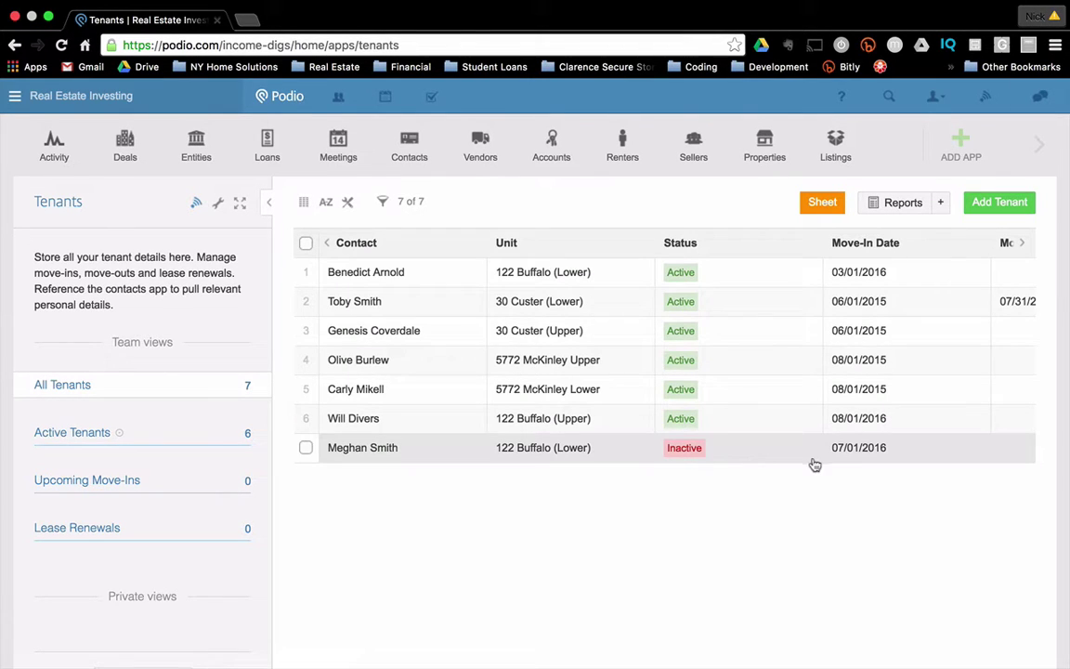
Step: Relink the inactive tenant's Unit from 122 Buffalo (Lower) to 30 Custer (Lower)
click(715, 459)
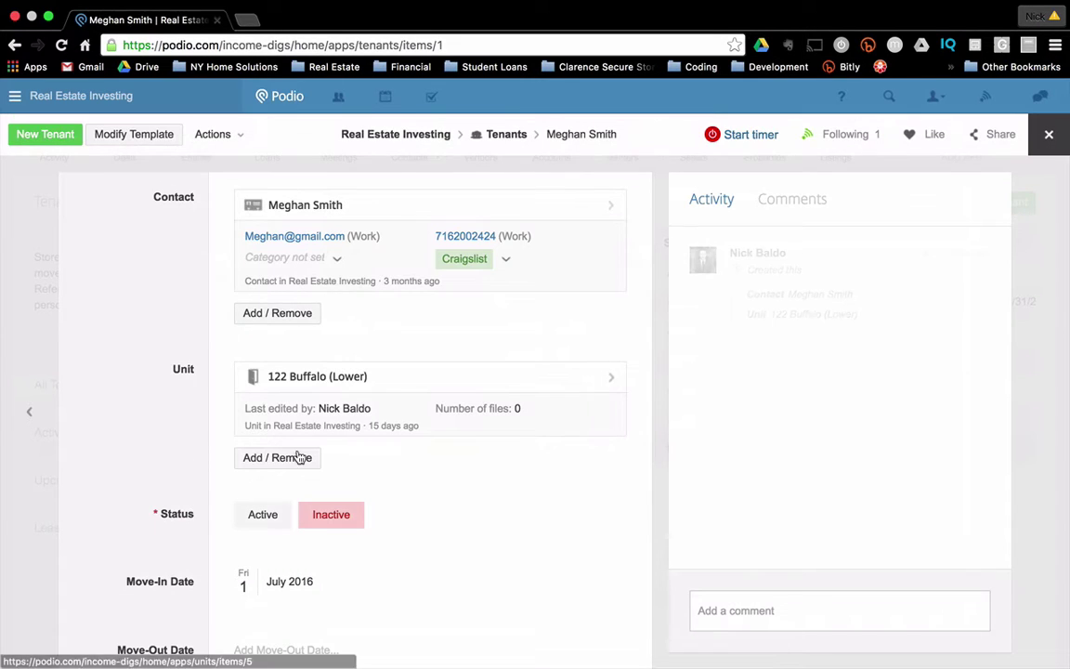
click(299, 457)
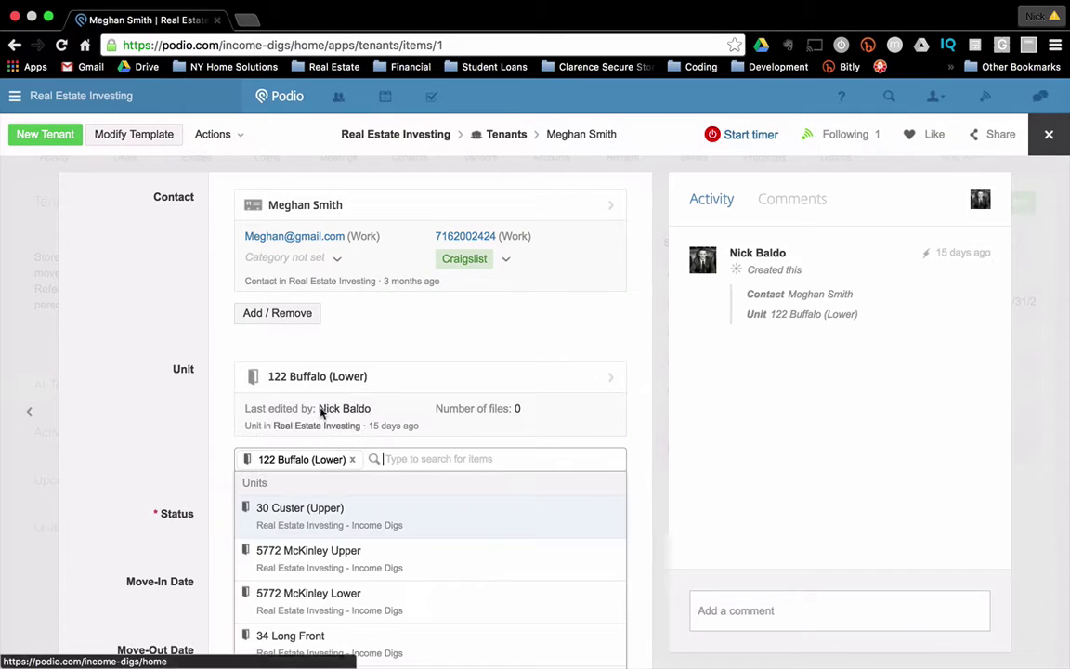
click(349, 463)
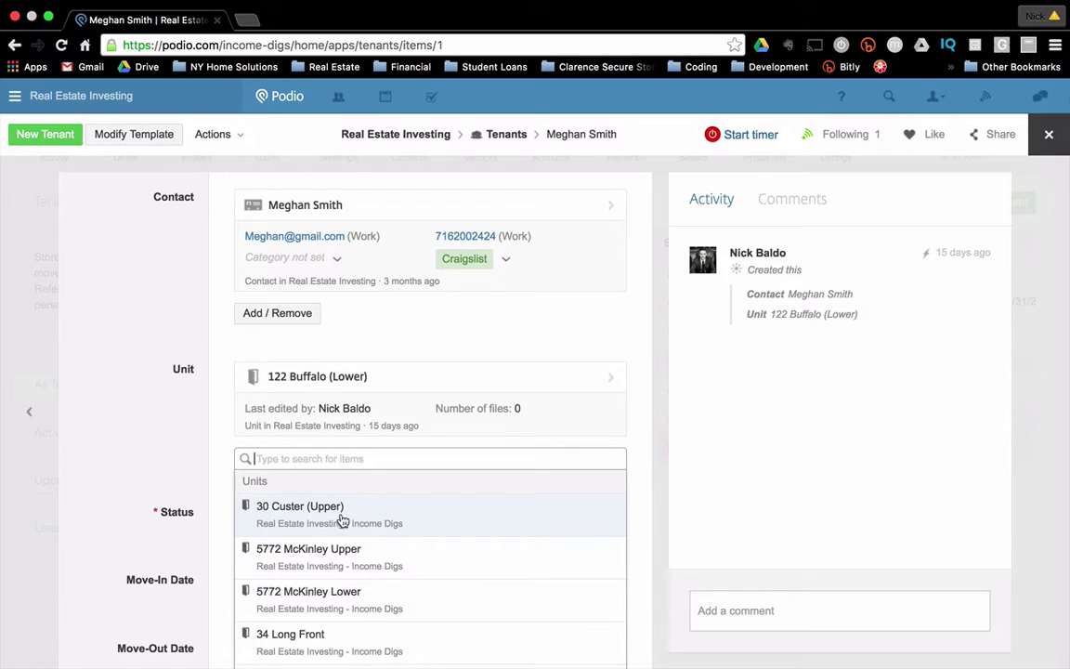
scroll(343, 502, down, 2)
click(342, 579)
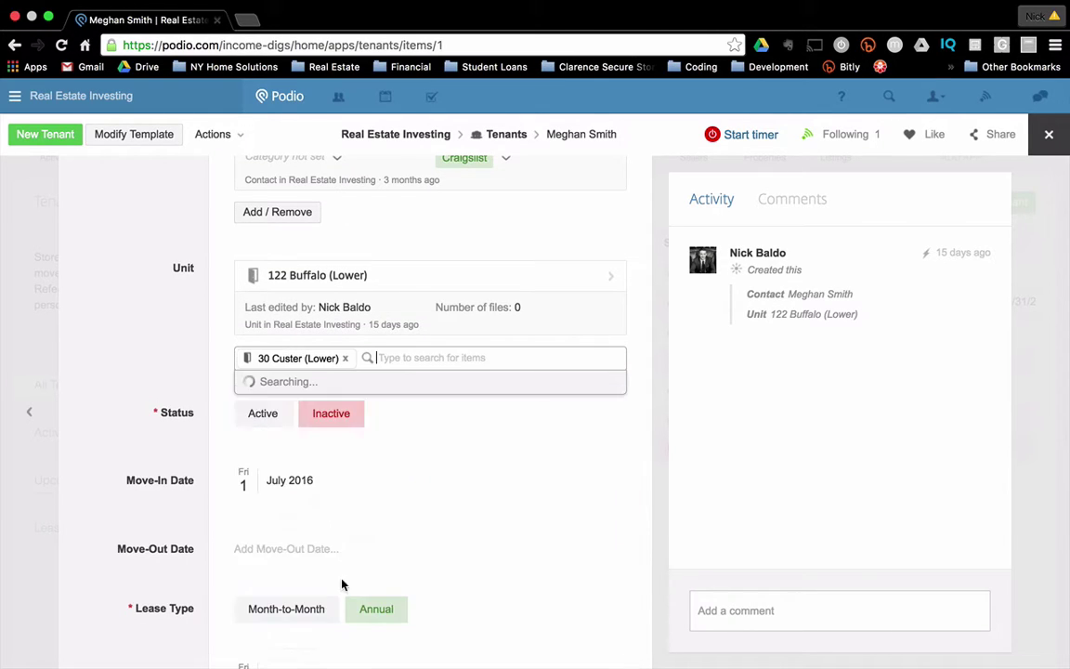
click(131, 388)
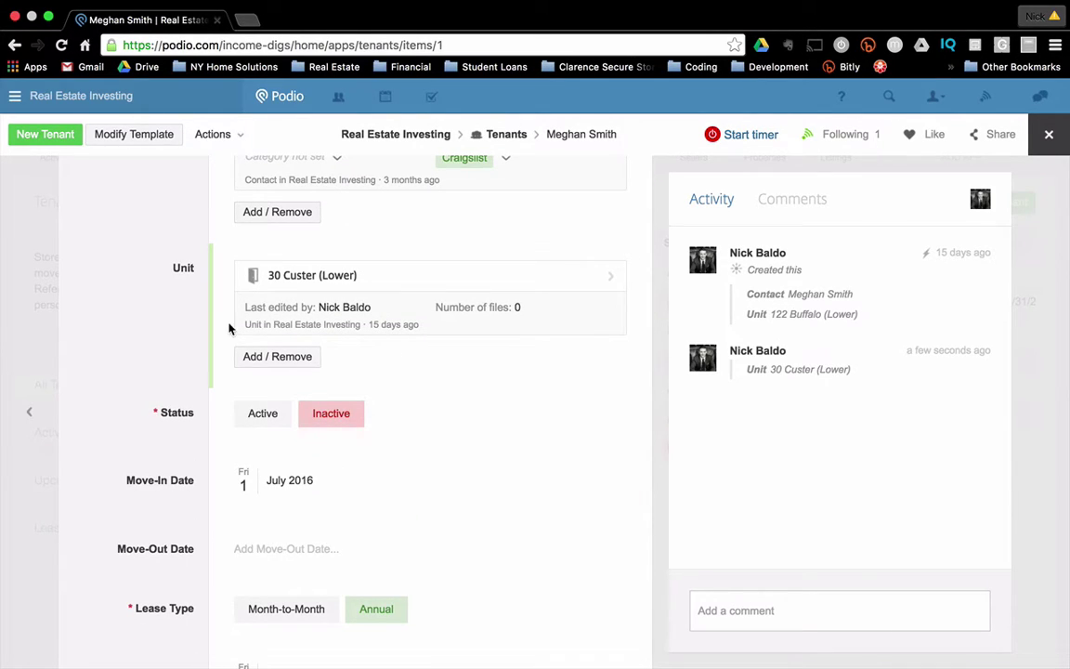
Step: Set the tenant's Move-In Date to 1 August 2016 and close the record
scroll(298, 464, down, 1)
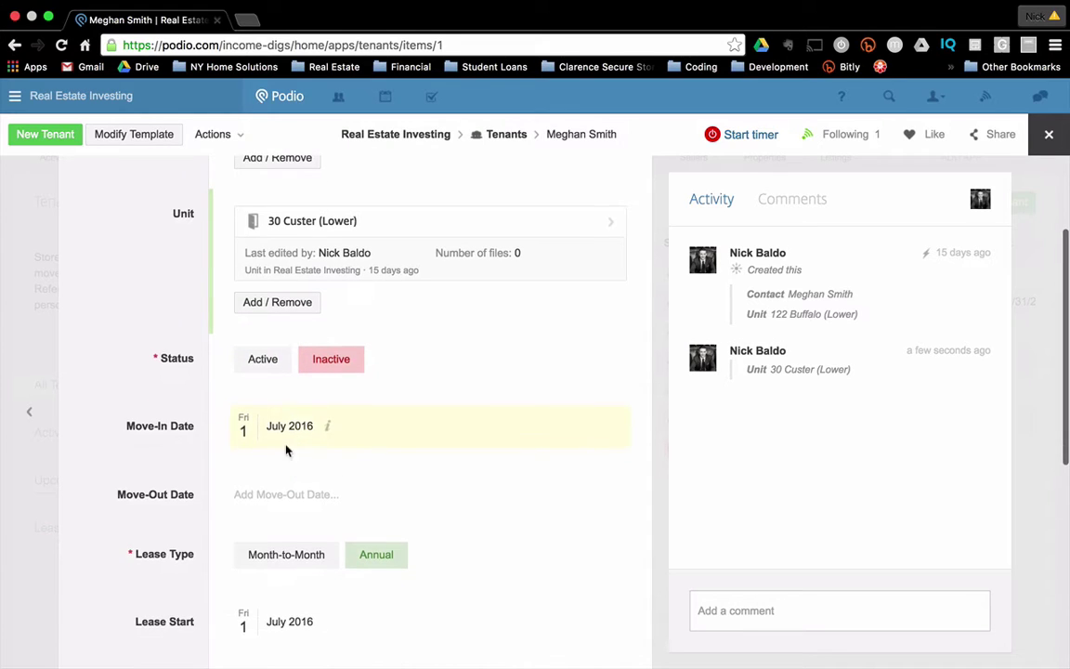
click(307, 429)
click(423, 452)
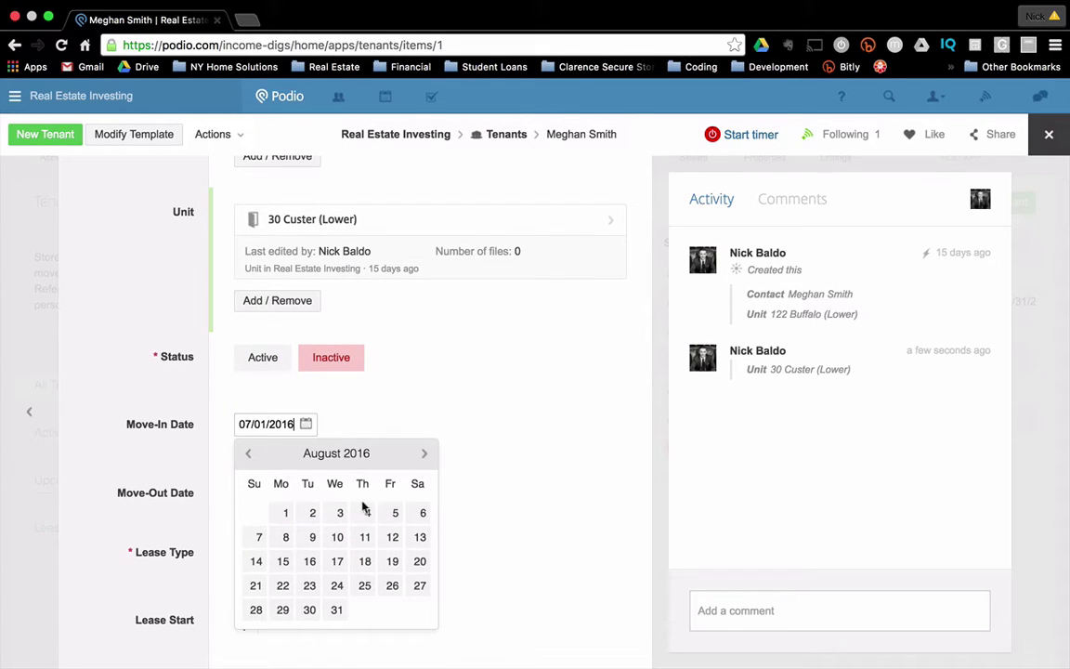
click(283, 520)
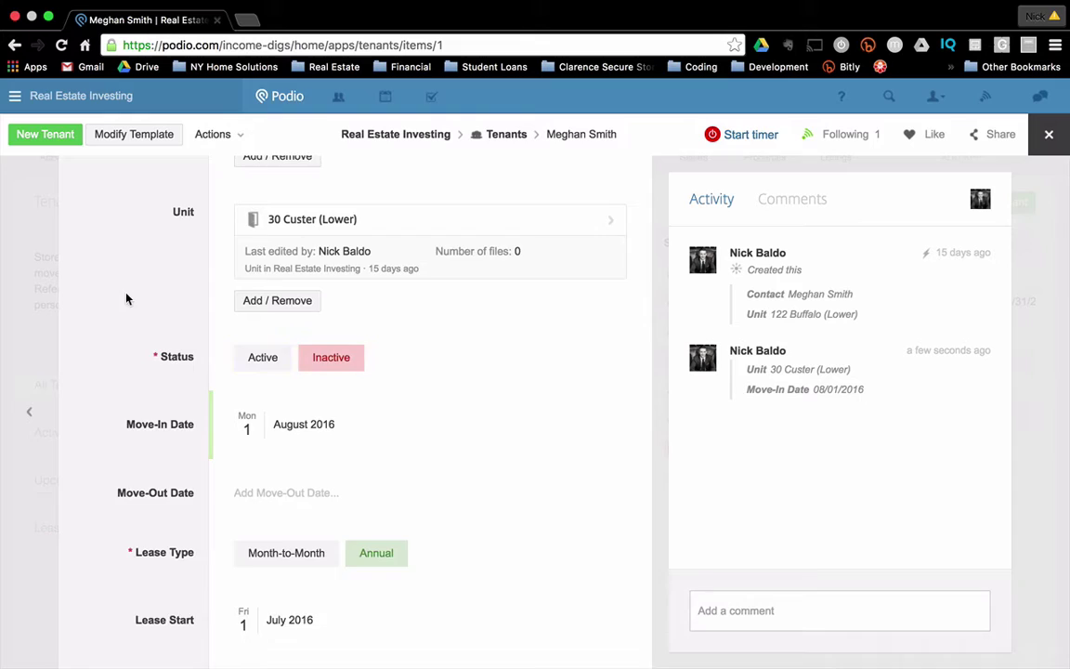
scroll(139, 299, up, 3)
click(21, 287)
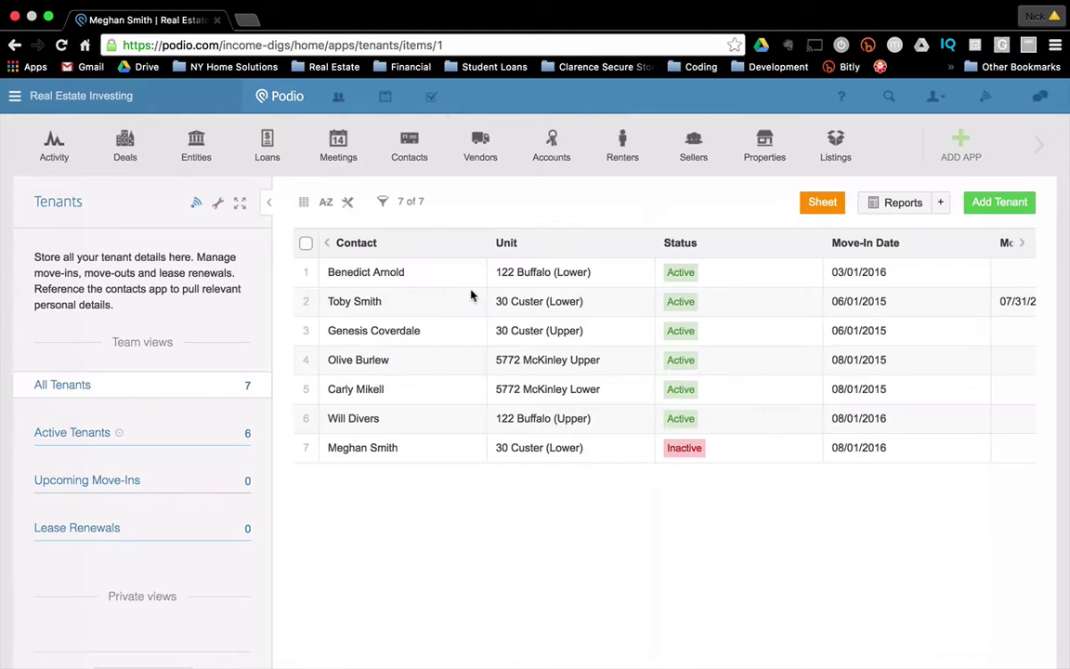
click(1041, 152)
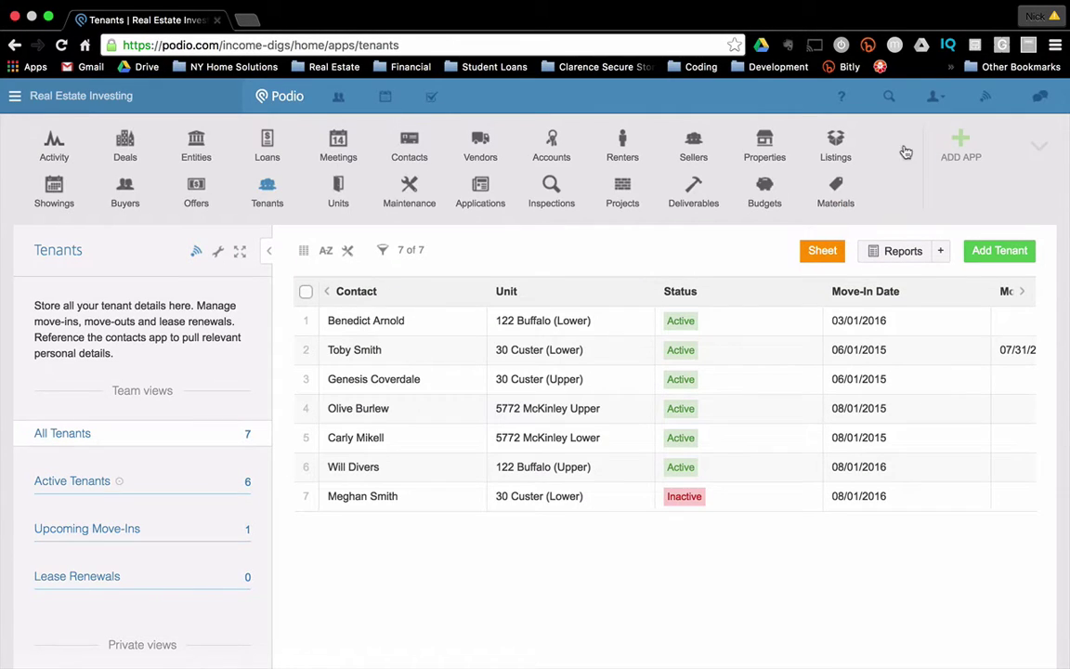
click(336, 187)
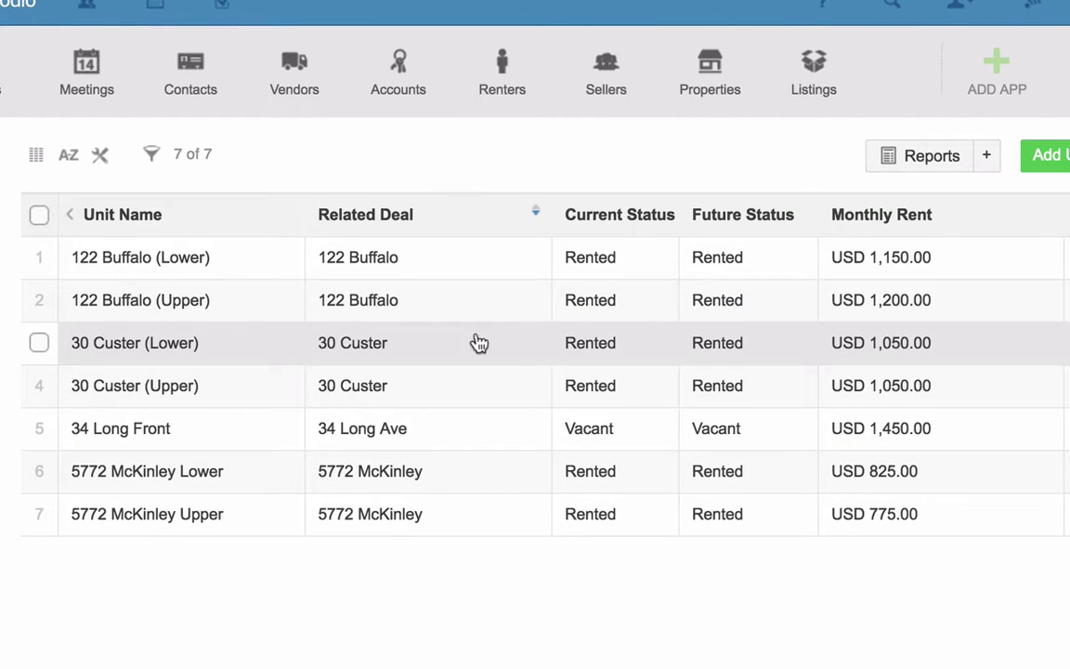
click(761, 348)
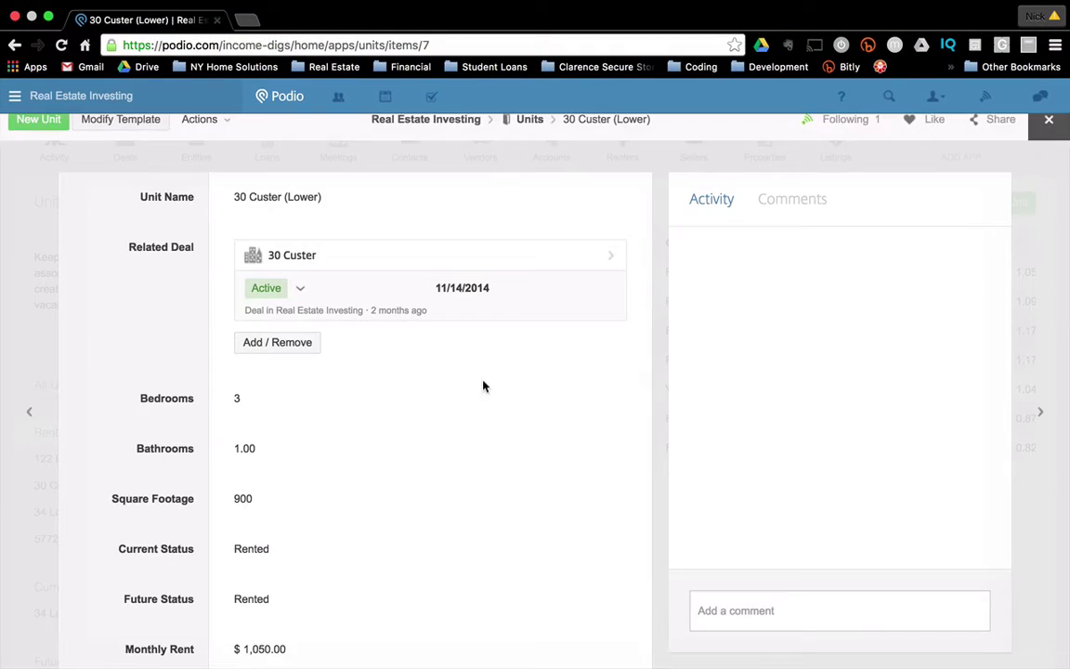
scroll(460, 405, down, 10)
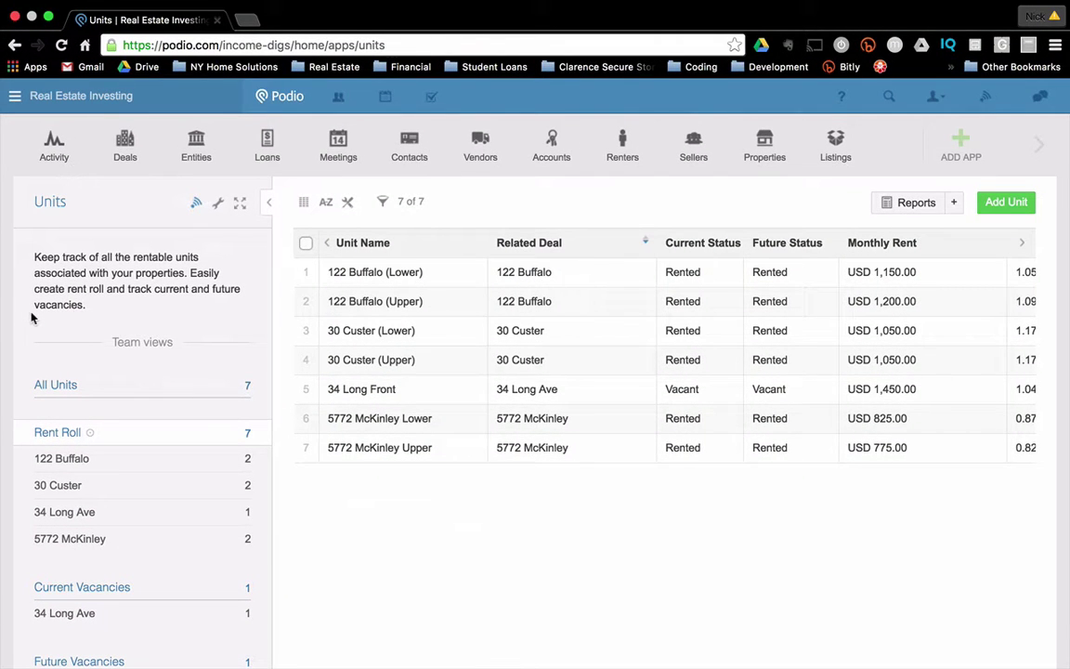
Step: Check the Current Vacancies view, then switch to Future Vacancies, listing only 34 Long Front
scroll(113, 327, down, 3)
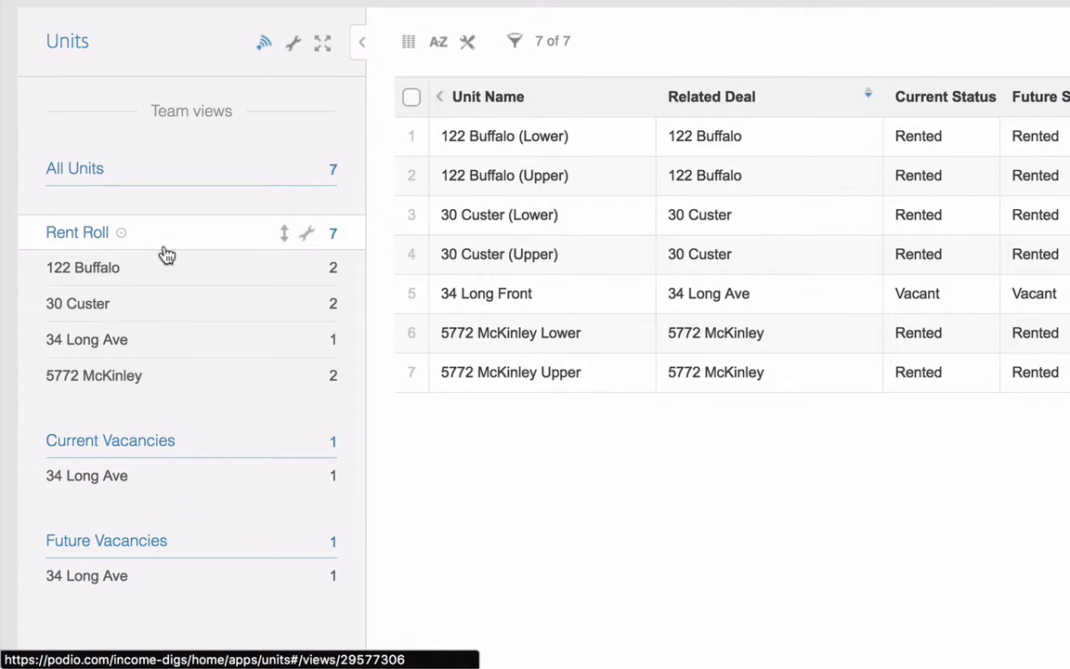
click(137, 443)
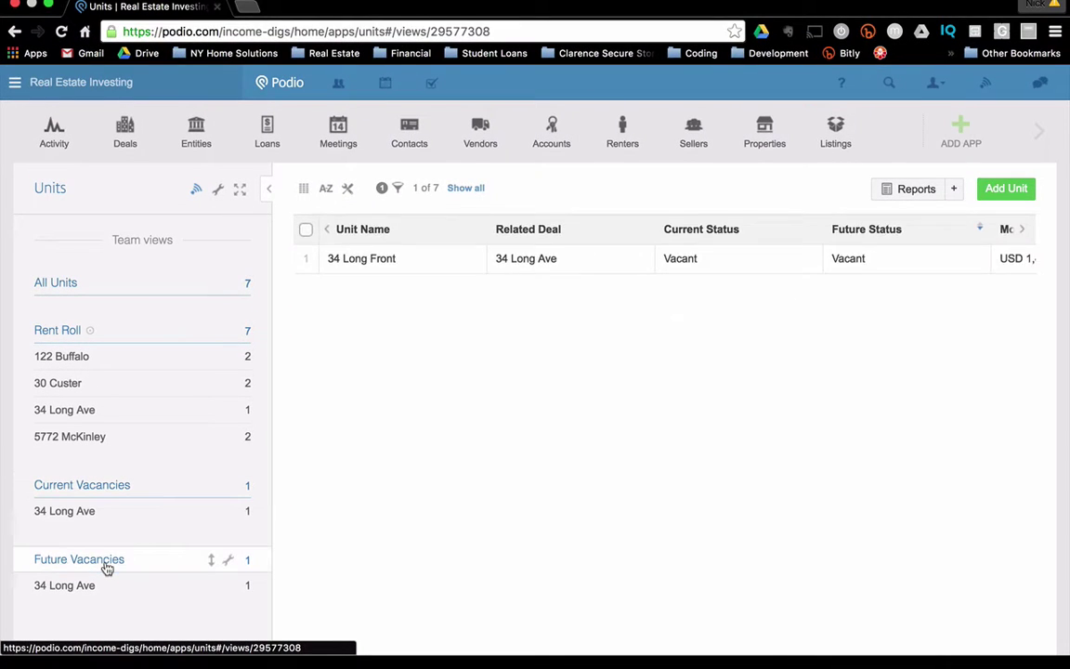
click(140, 550)
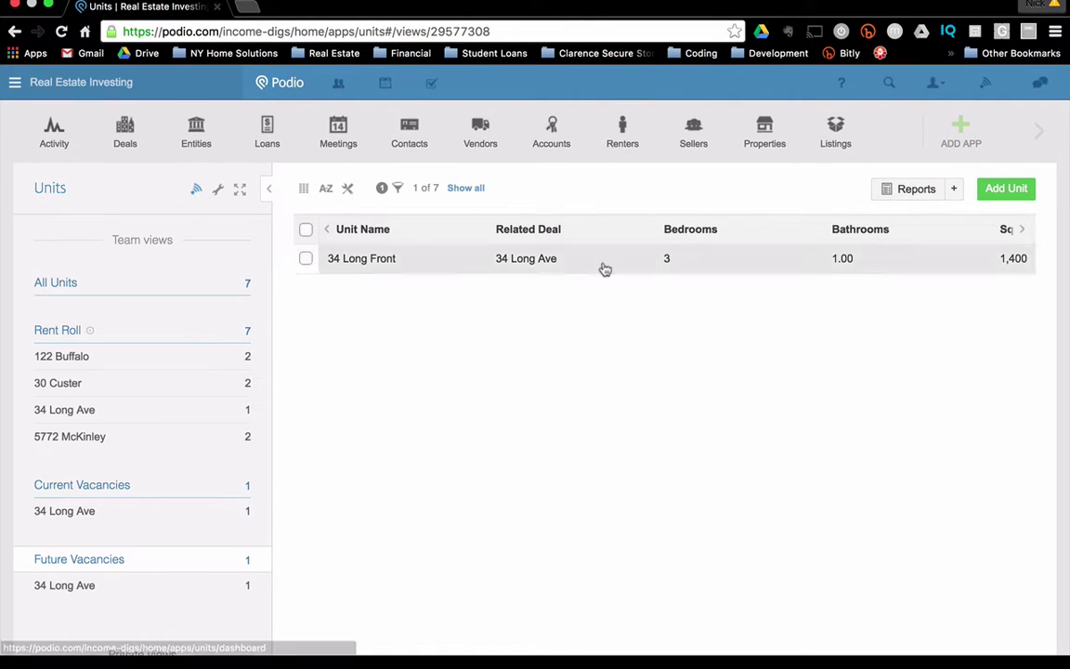
Step: Filter Units to the 122 Buffalo view and inspect the 122 Buffalo (Upper) record's fields
click(84, 367)
click(83, 367)
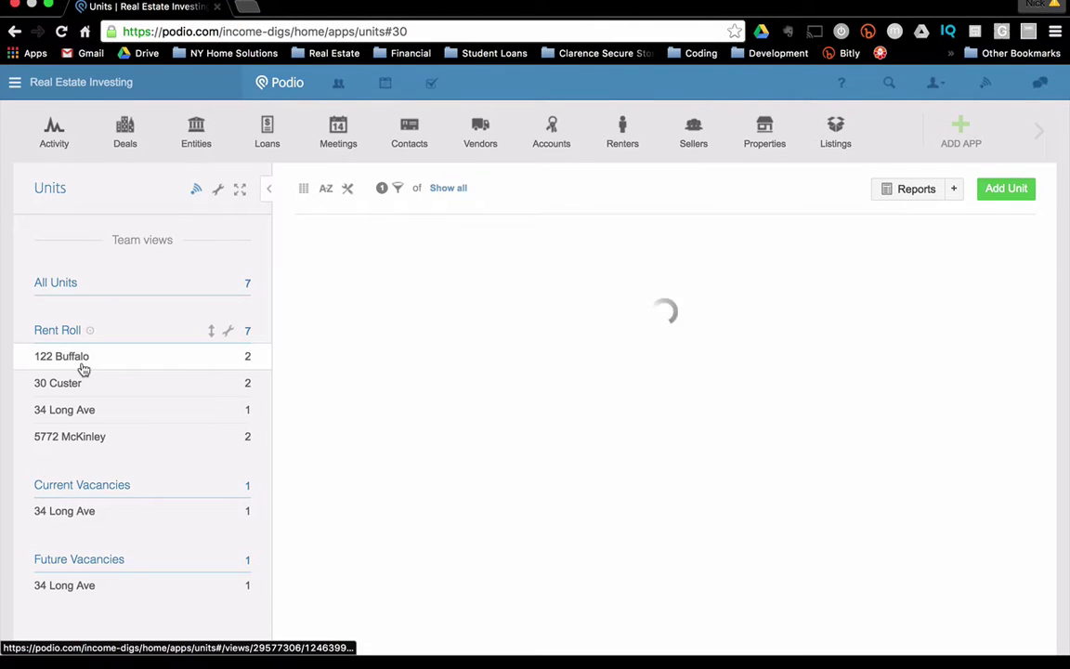
click(557, 265)
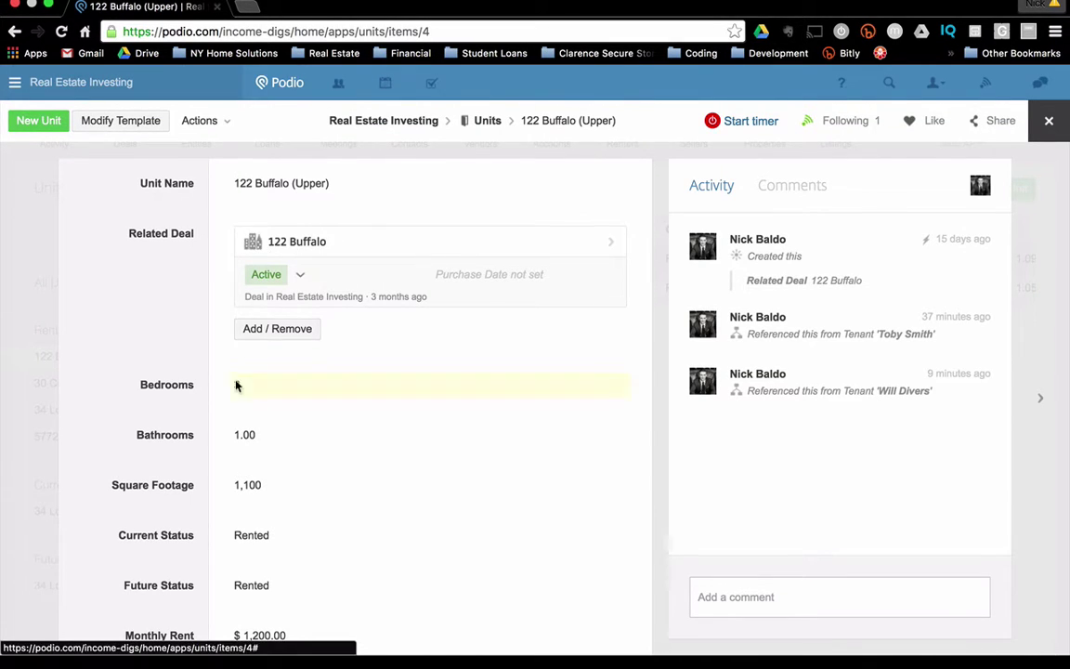
scroll(232, 382, down, 3)
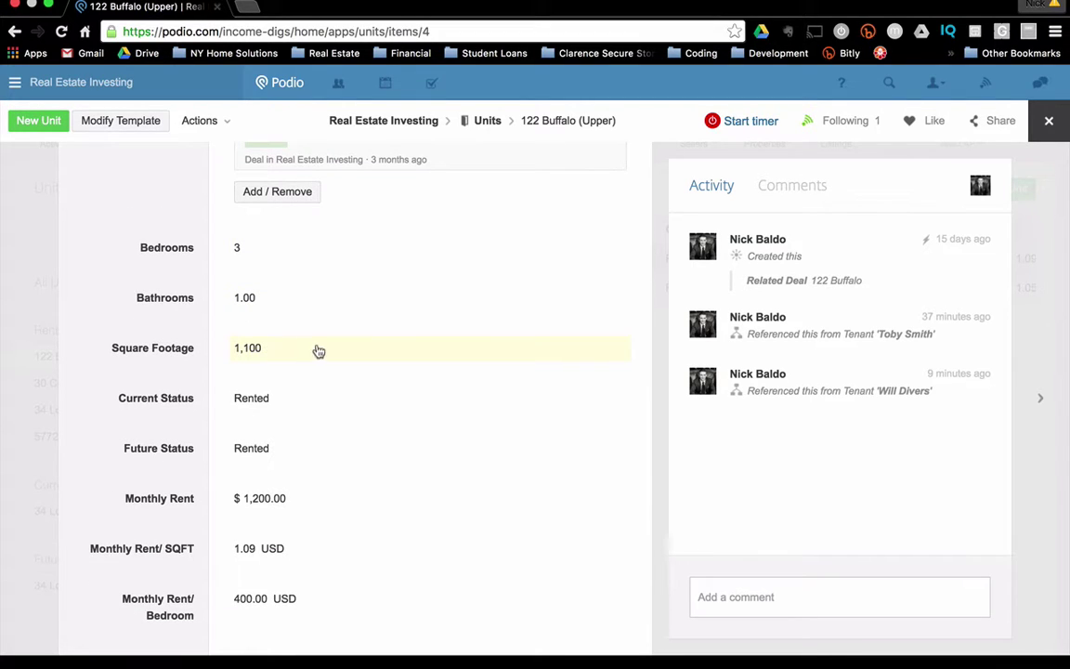
scroll(288, 395, down, 3)
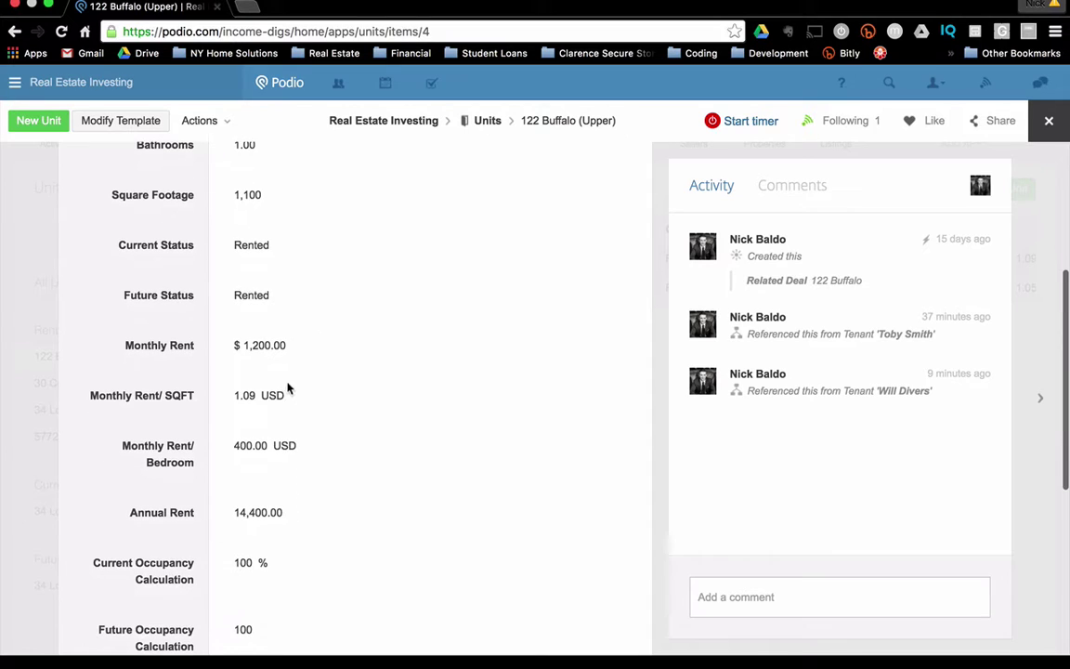
scroll(240, 289, up, 4)
scroll(240, 288, up, 2)
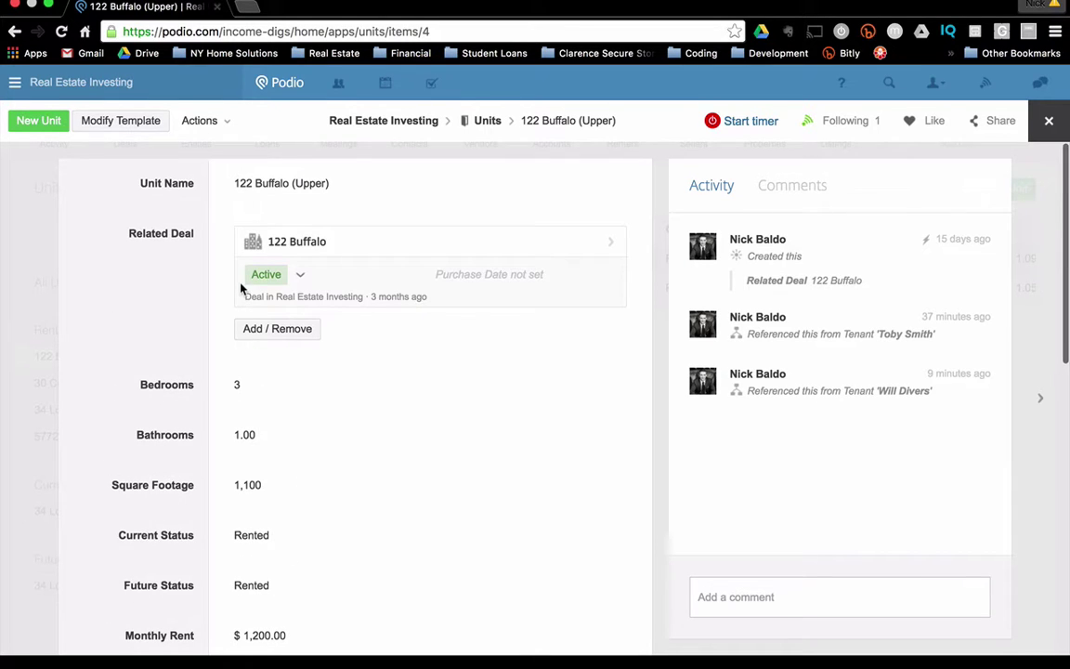
Step: From the Deals app, open the 122 Buffalo deal and scroll to its 50.00% Occupancy
click(35, 251)
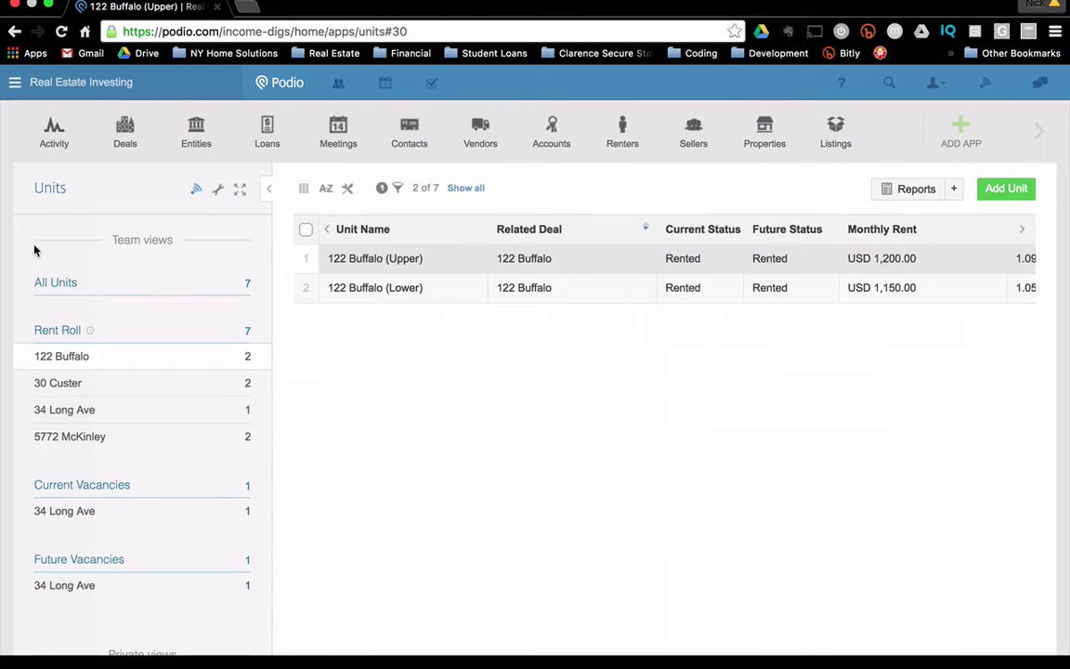
click(126, 137)
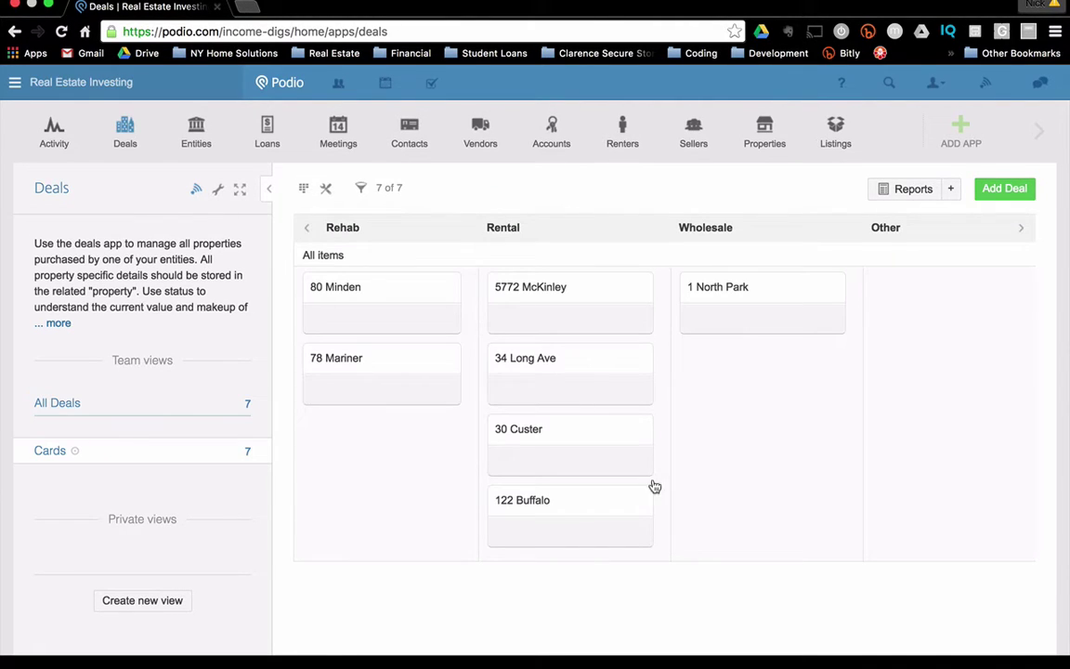
click(608, 506)
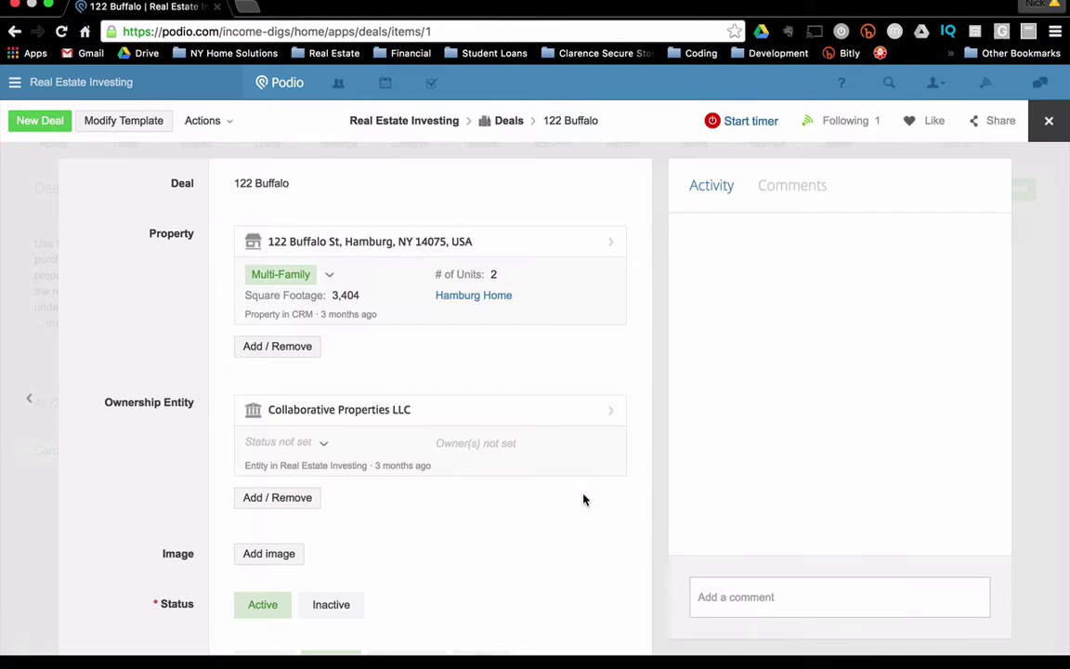
scroll(560, 493, down, 5)
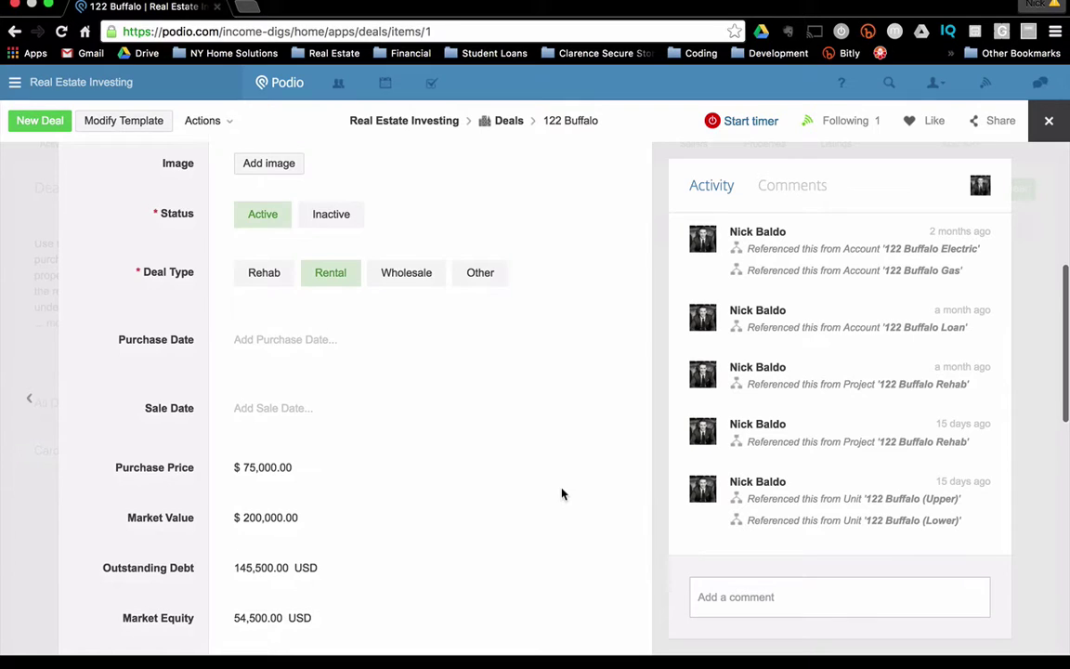
scroll(561, 493, down, 4)
scroll(561, 493, down, 2)
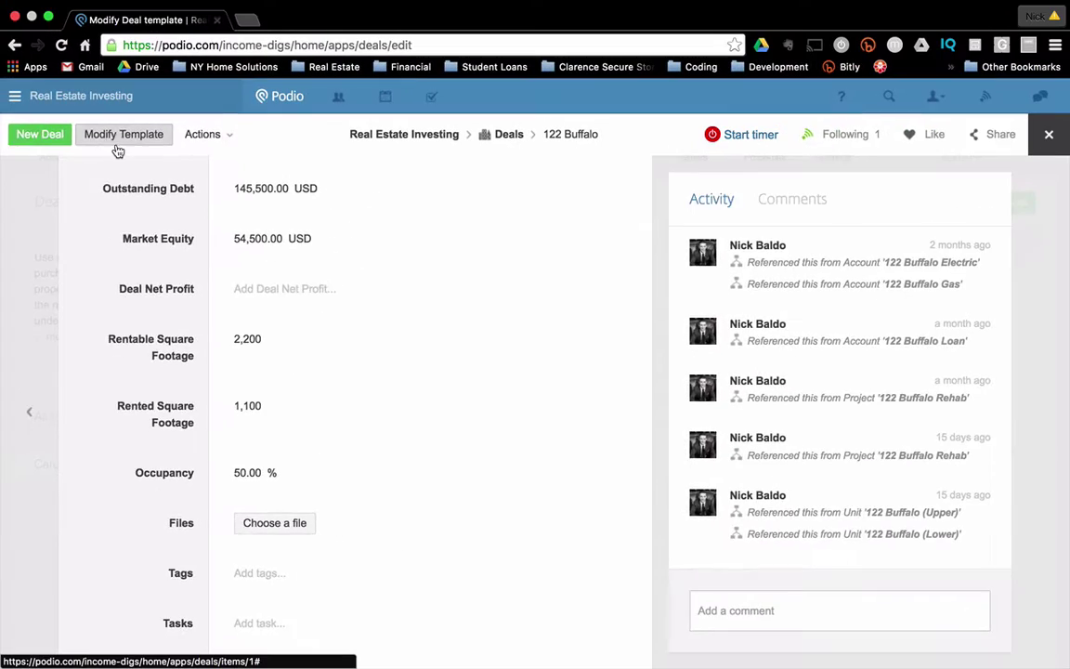
Step: Review the Rentable and Rented Square Footage calculation formulas in the Deal template
click(120, 136)
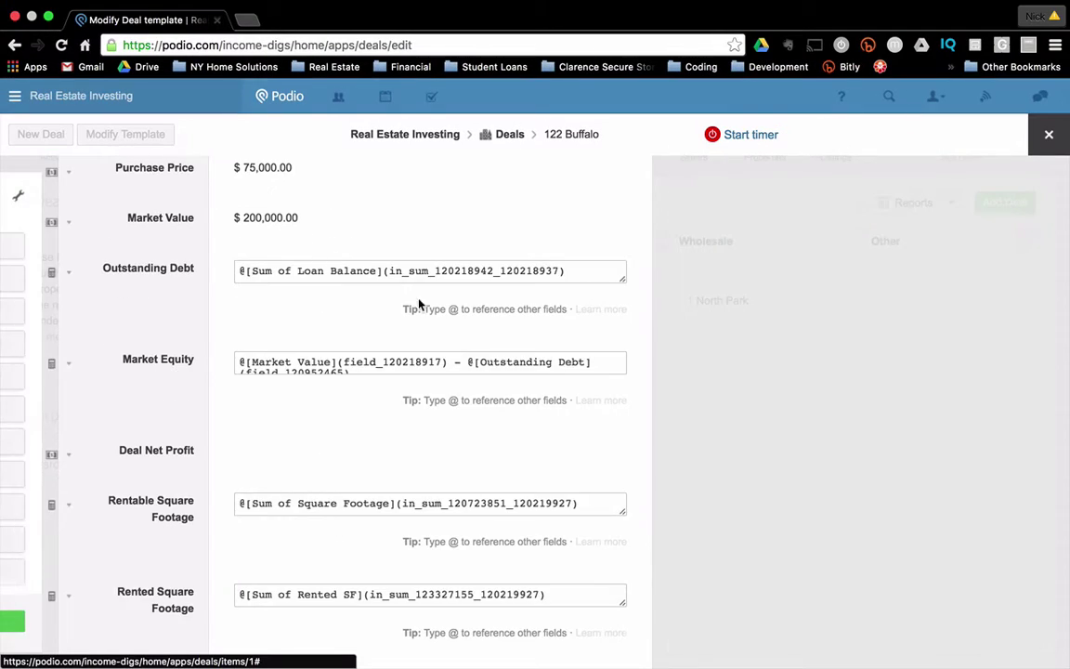
scroll(660, 465, down, 5)
scroll(655, 465, down, 5)
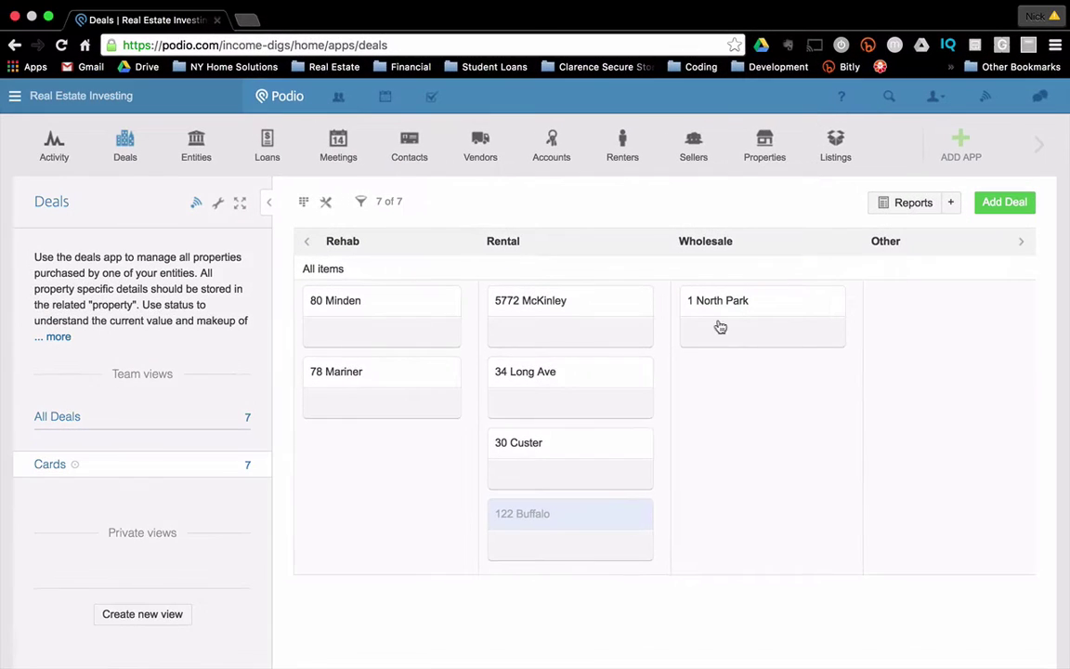
Step: Open 122 Buffalo and review its Multi-Family two-unit property, Collaborative Properties LLC owner, and Active status
click(620, 513)
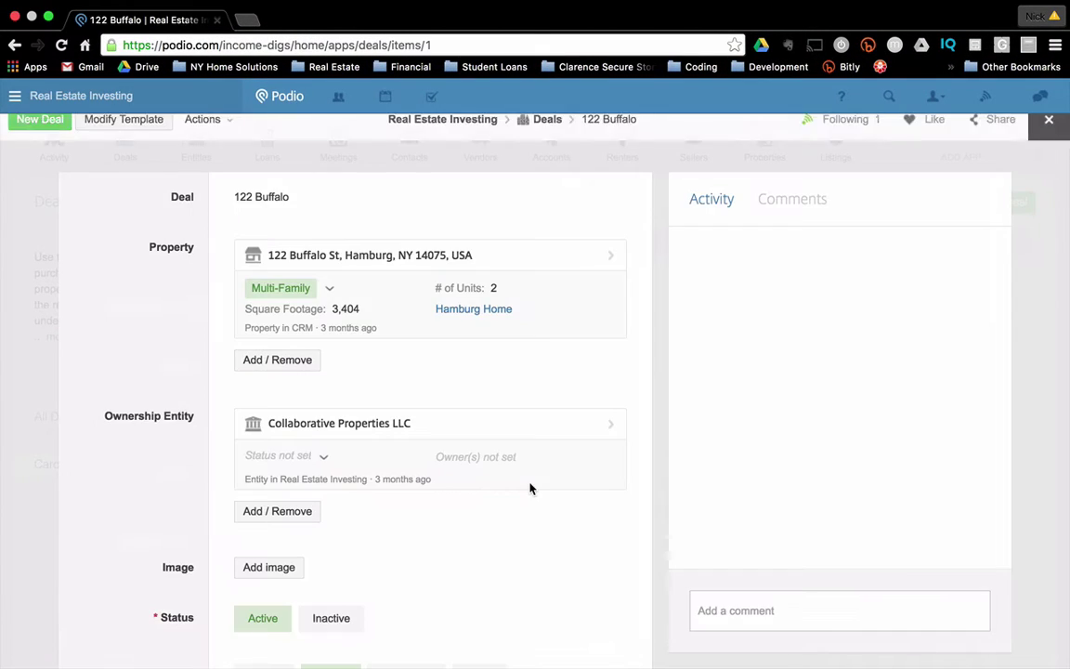
scroll(530, 489, down, 5)
scroll(531, 488, down, 6)
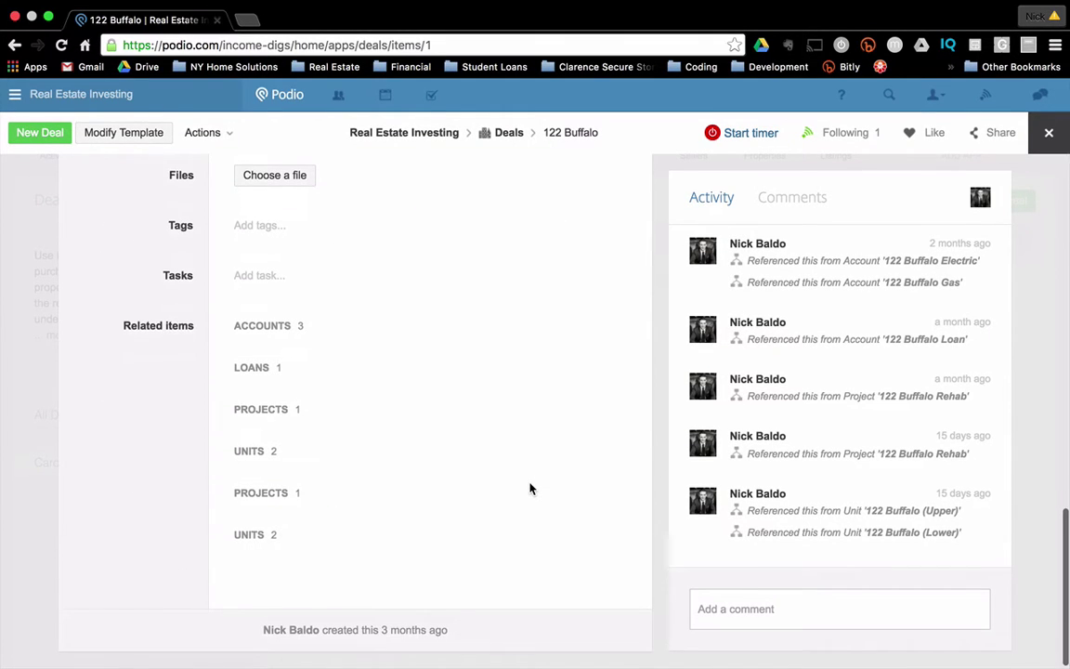
scroll(412, 430, up, 2)
scroll(412, 430, up, 3)
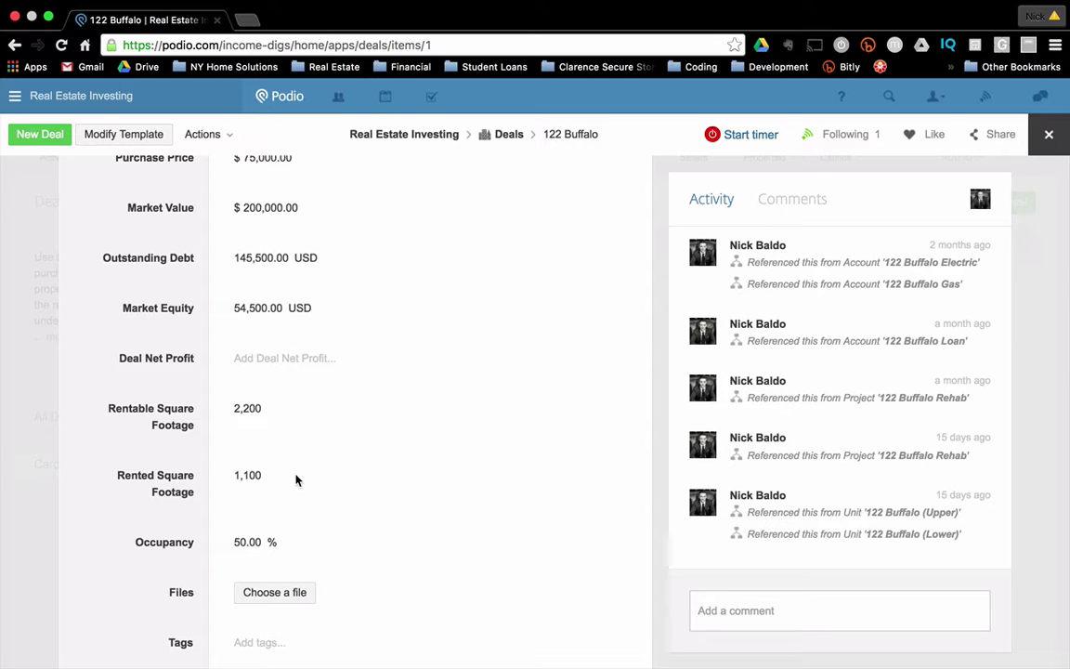
scroll(295, 479, up, 10)
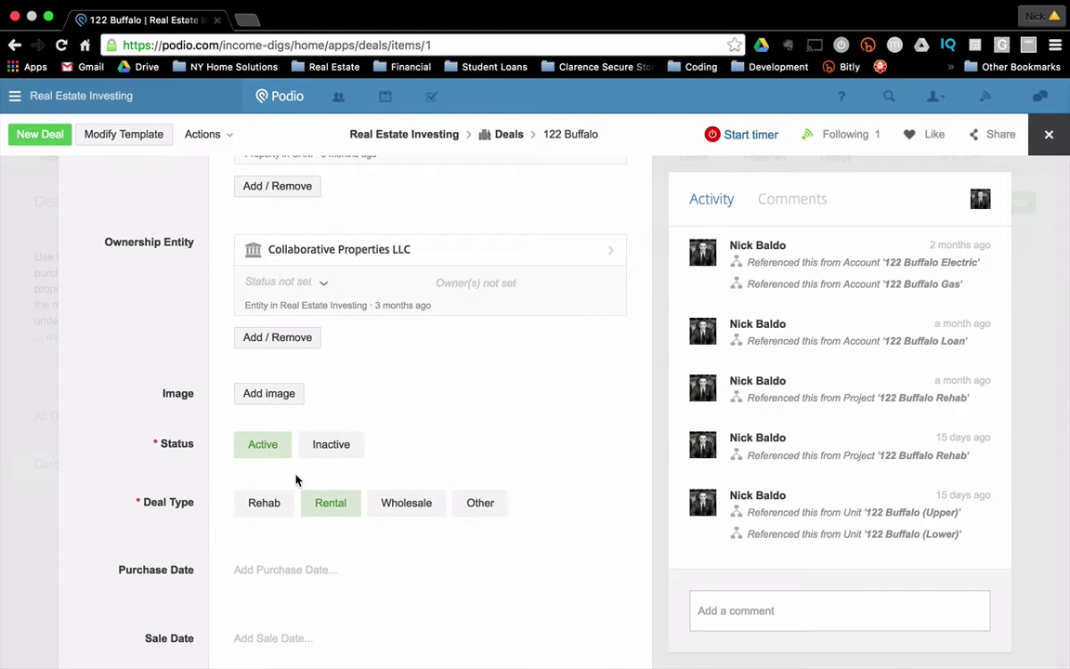
scroll(296, 479, up, 3)
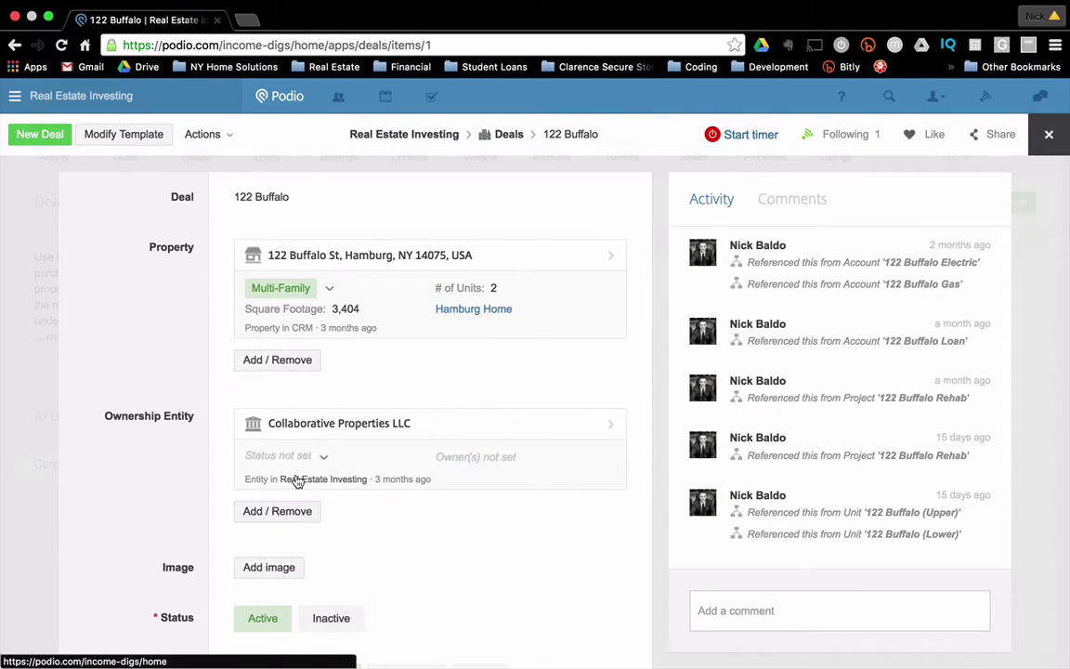